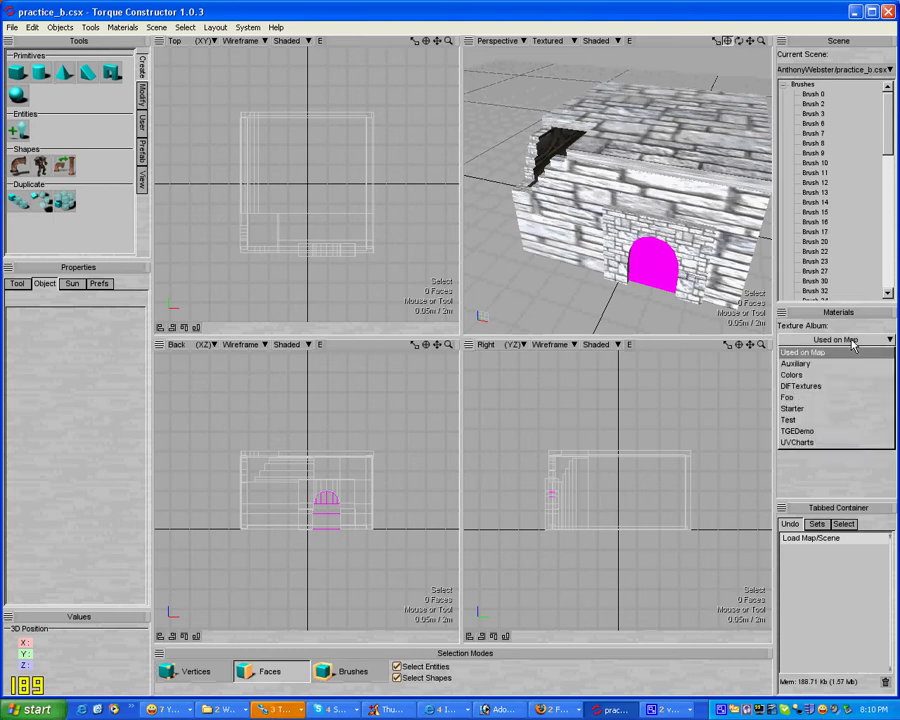
Show the Used on Map texture album and look through its list of textures.
left_click(795, 354)
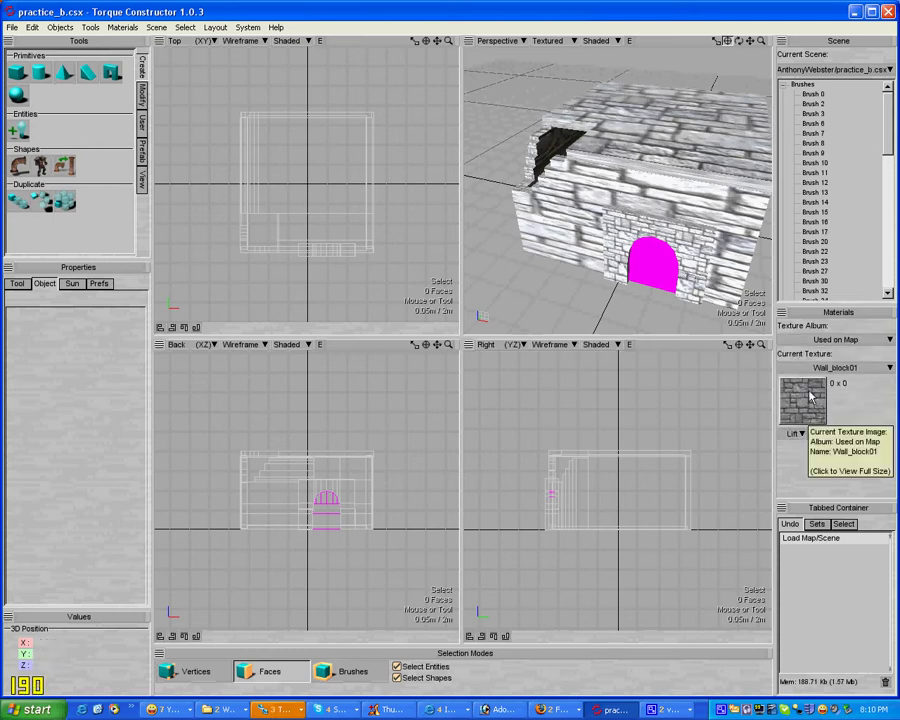
left_click(836, 368)
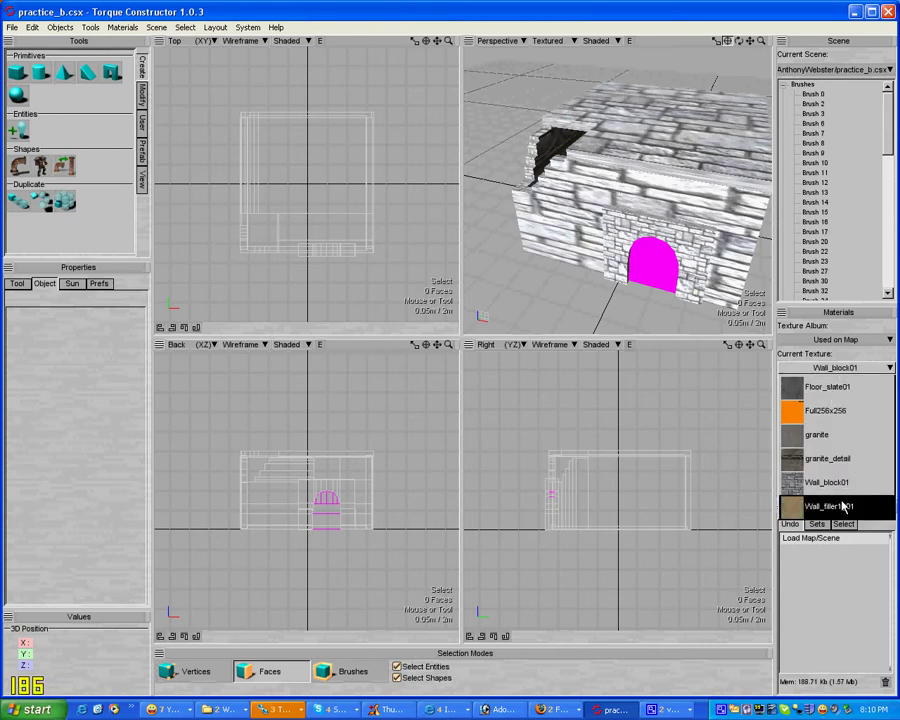
left_click(784, 513)
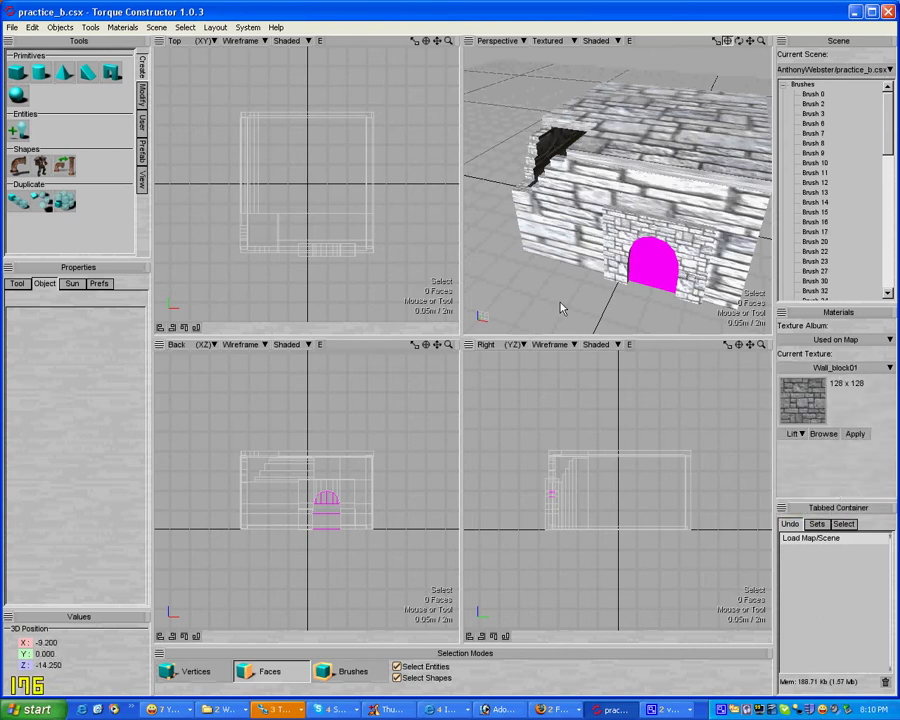
In face selection mode, select the four front wall faces to the left of the arched doorway.
left_click(566, 268)
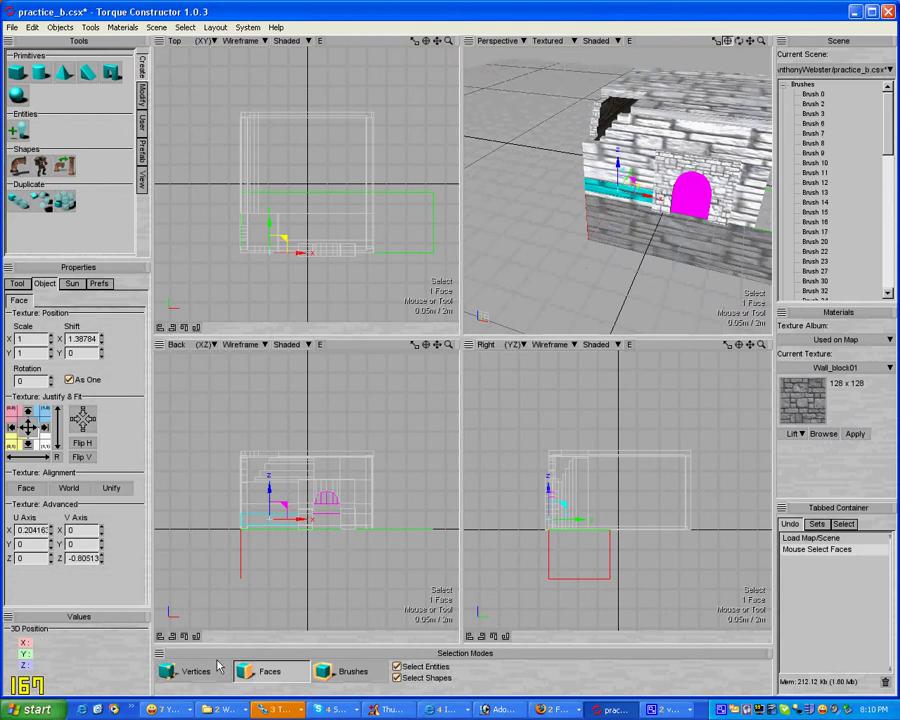
left_click(345, 674)
left_click(283, 677)
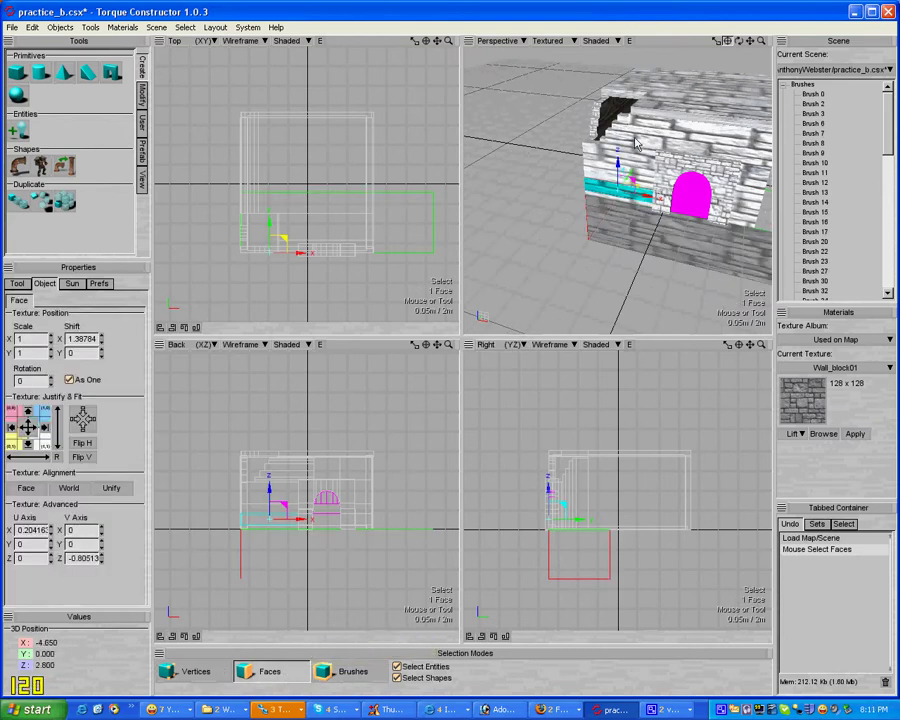
left_click(598, 178)
left_click(608, 186)
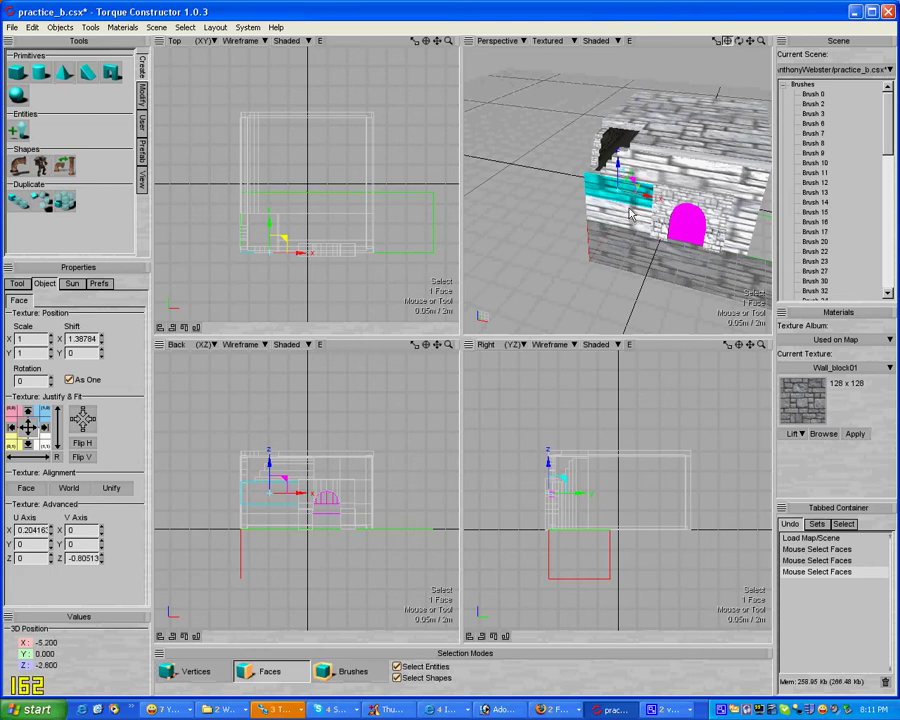
left_click(630, 213, "shift")
left_click(630, 214, "shift")
left_click(633, 216, "shift")
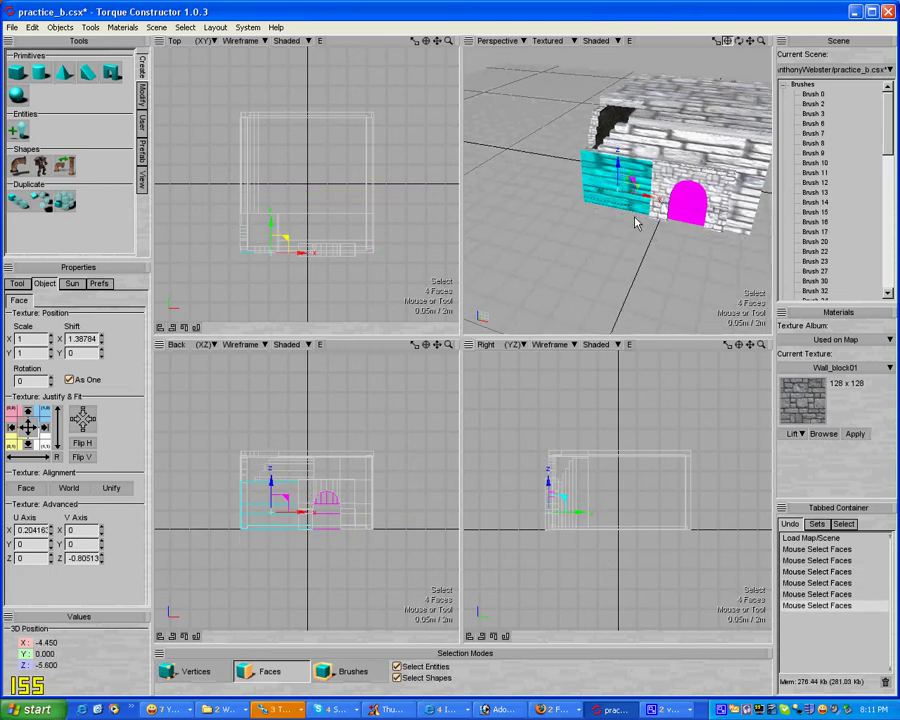
Add the four front wall faces to the right of the arched doorway to the face selection.
left_click(746, 237, "shift")
left_click(716, 221, "shift")
left_click(704, 212, "shift")
left_click(690, 199, "shift")
left_click(698, 207, "shift")
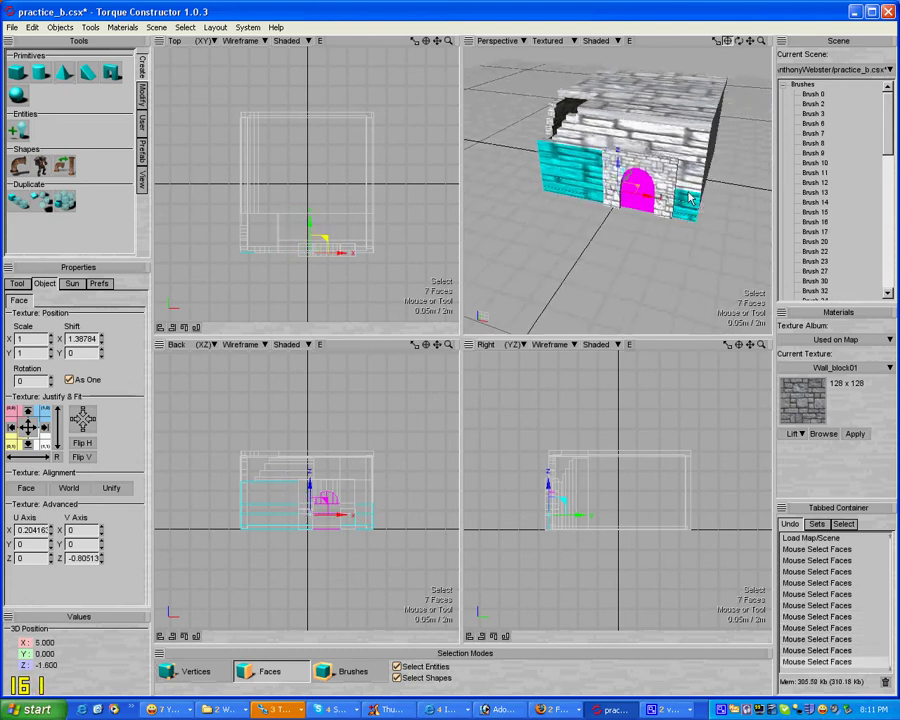
left_click(699, 203, "shift")
Extend the selection with the wall faces above the doorway and the lower stepped faces on the broken left side.
scroll(699, 196, "up", 3)
scroll(699, 197, "down", 5)
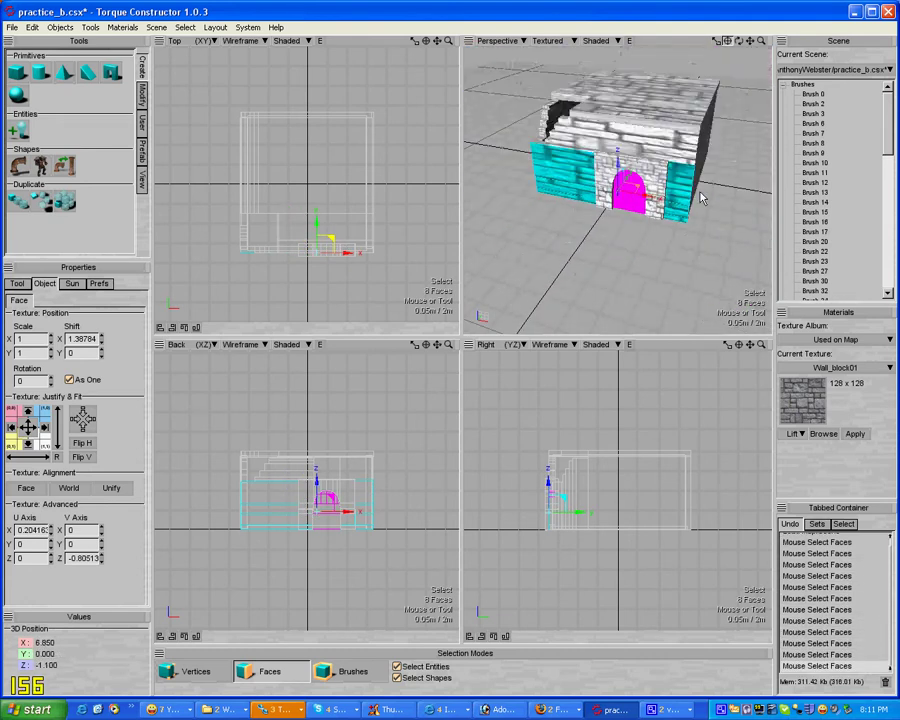
left_click(686, 163, "shift")
left_click(623, 160, "shift")
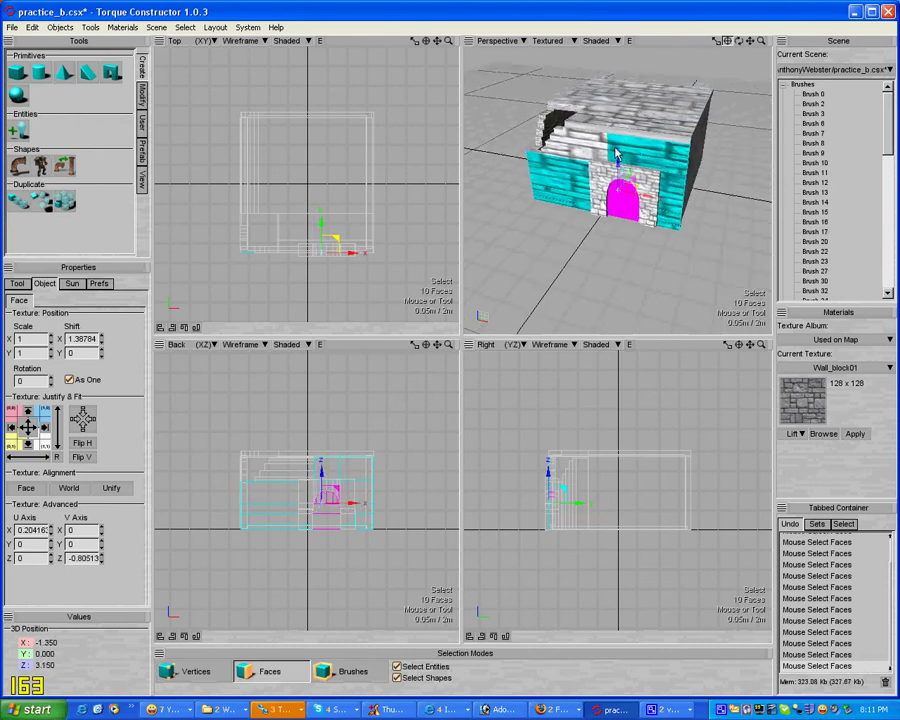
left_click(601, 160, "shift")
left_click(577, 161, "shift")
left_click(567, 167, "shift")
Add the upper stepped wall faces and the front edge face of the roof to the selection.
scroll(540, 160, "up", 5)
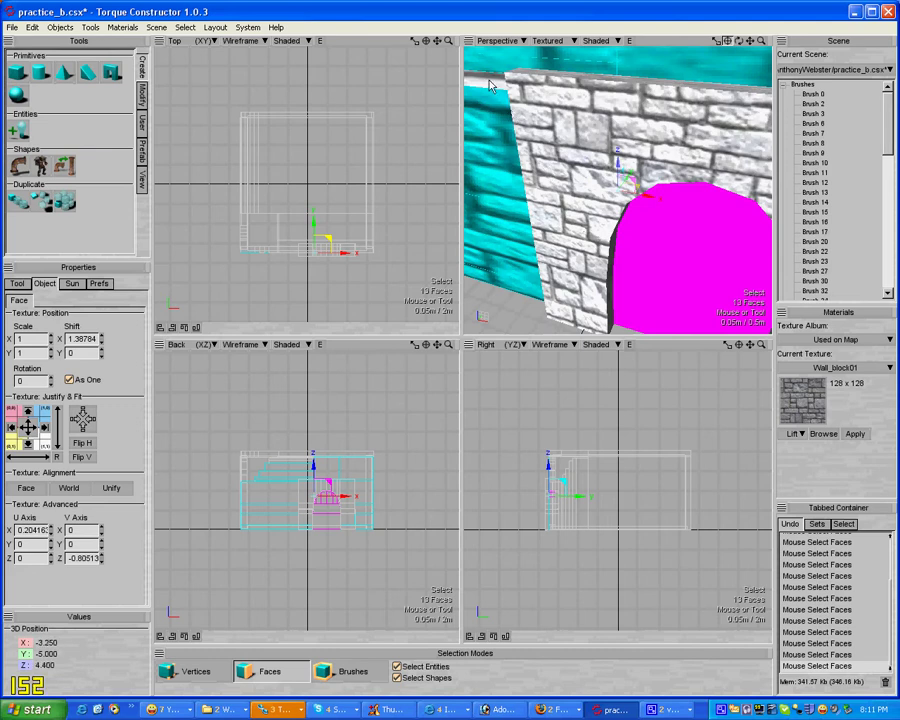
scroll(490, 86, "down", 5)
scroll(516, 104, "up", 5)
left_click(561, 87, "shift")
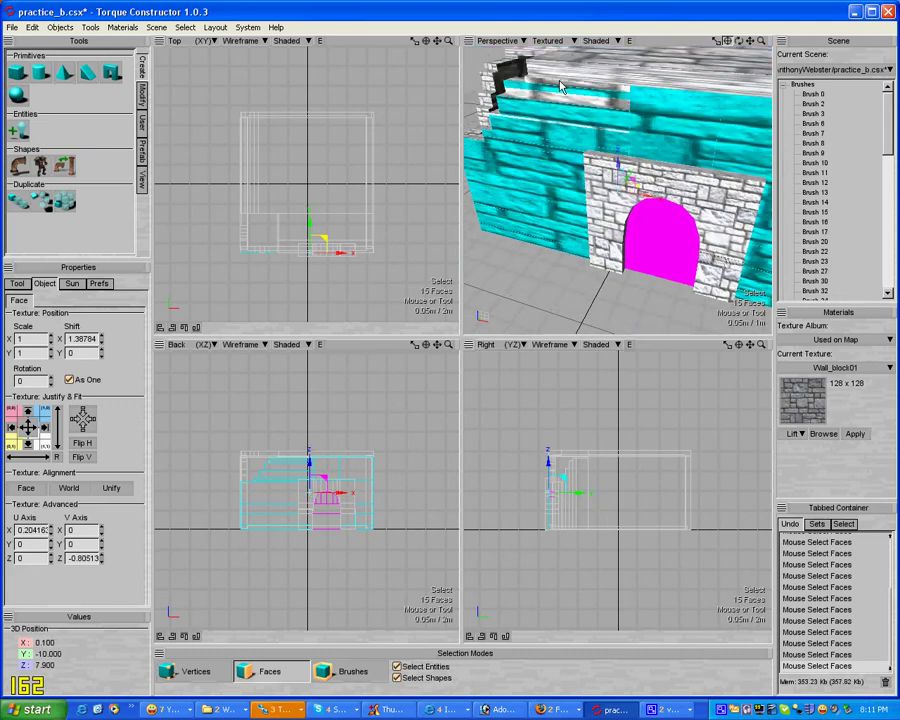
left_click(558, 100, "shift")
left_click(611, 100, "shift")
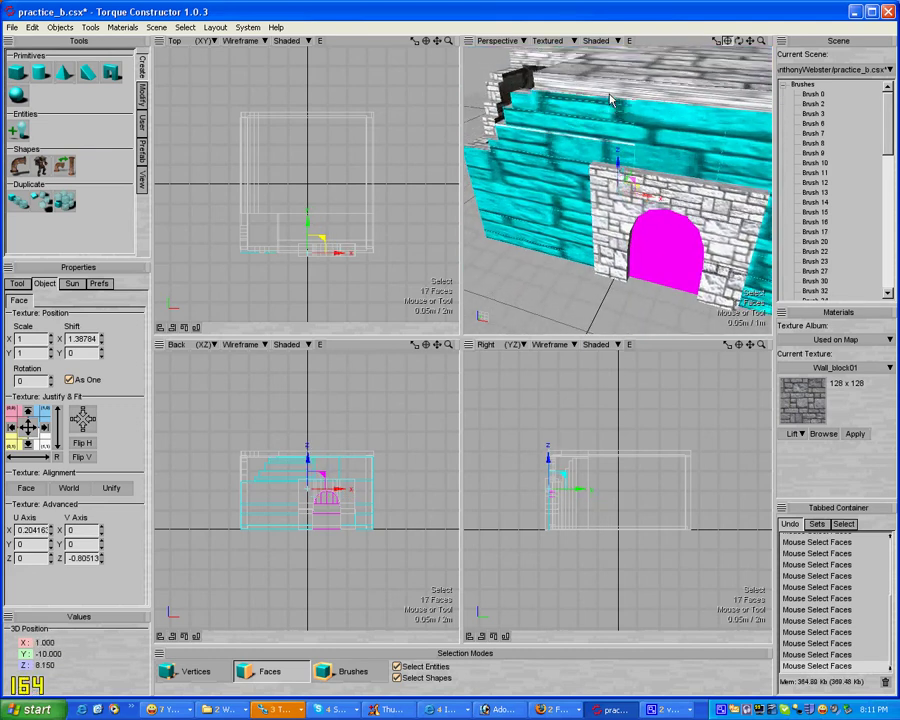
left_click(587, 88, "shift")
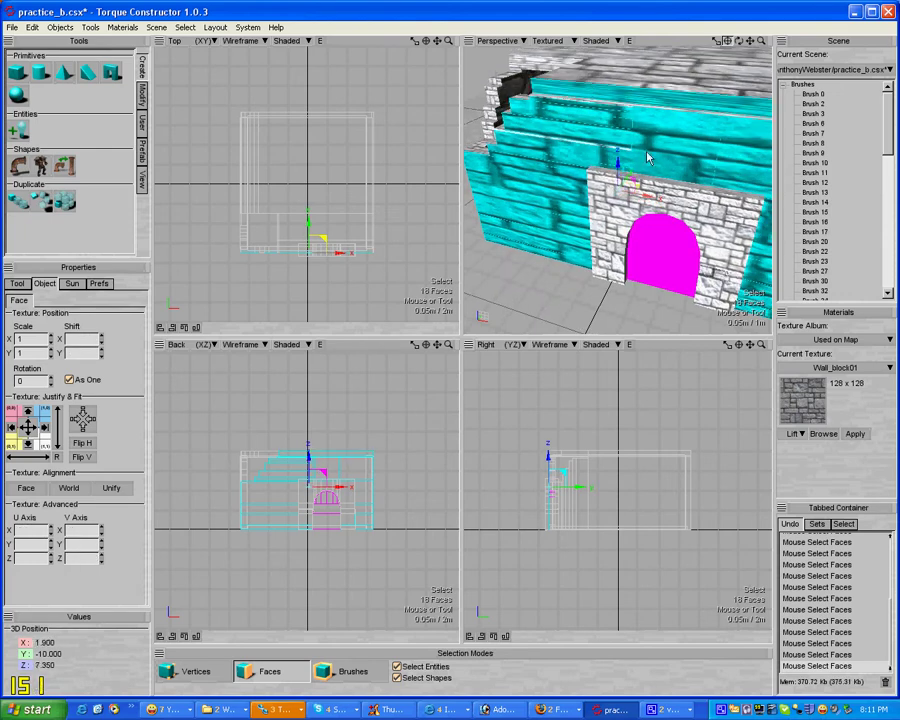
Add the thin strip face directly beneath the roof edge at the wall's right end to the selection.
key("Left")
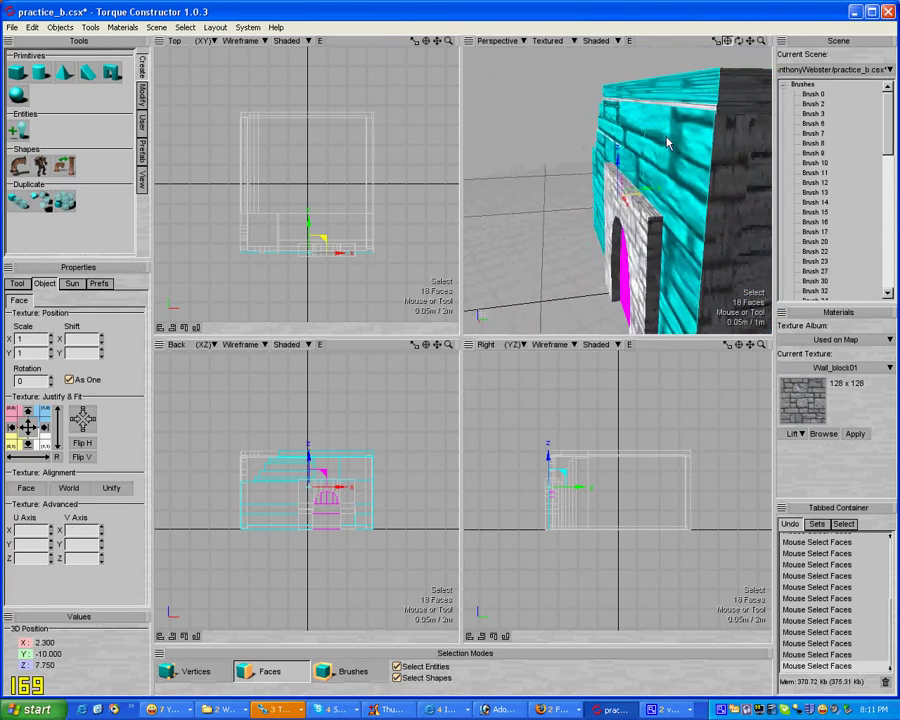
key("Left")
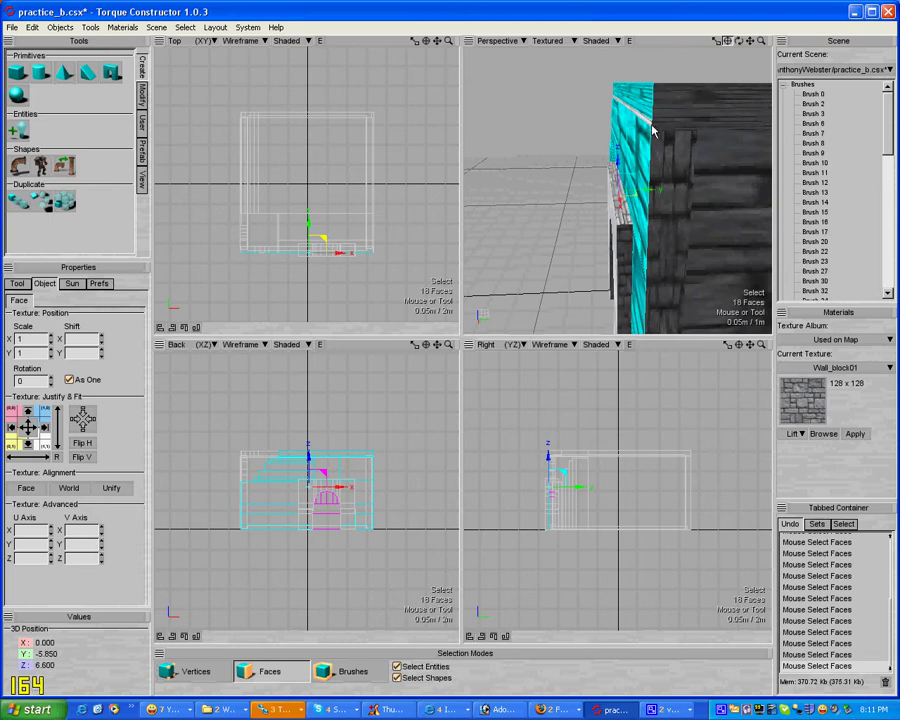
left_click(652, 129, "shift")
key("Right")
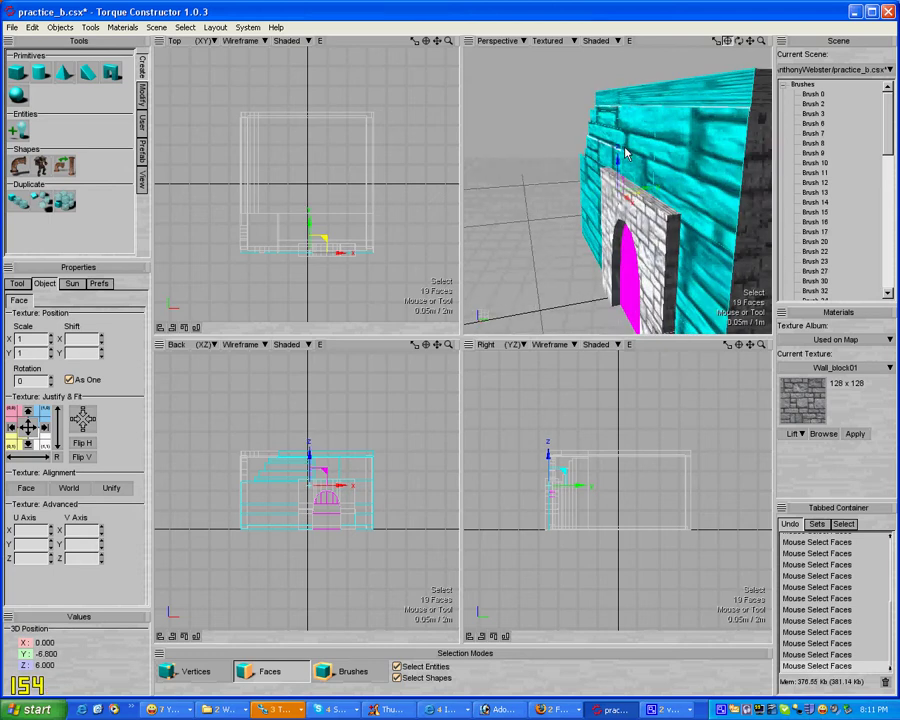
Add the thin horizontal strip face between the steps on the wall's left side to the selection.
key("Left")
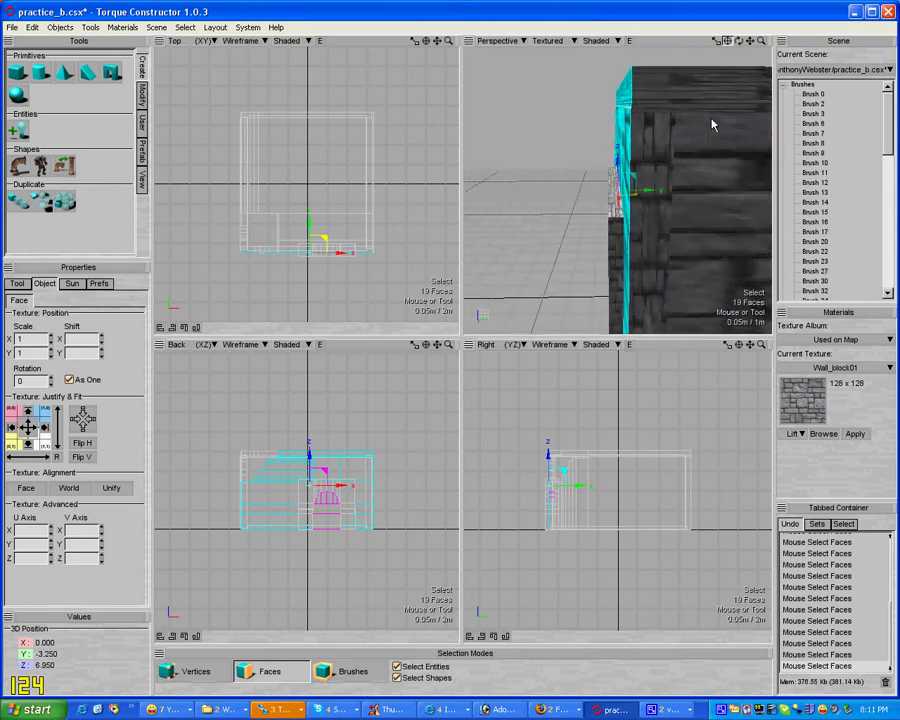
key("Right")
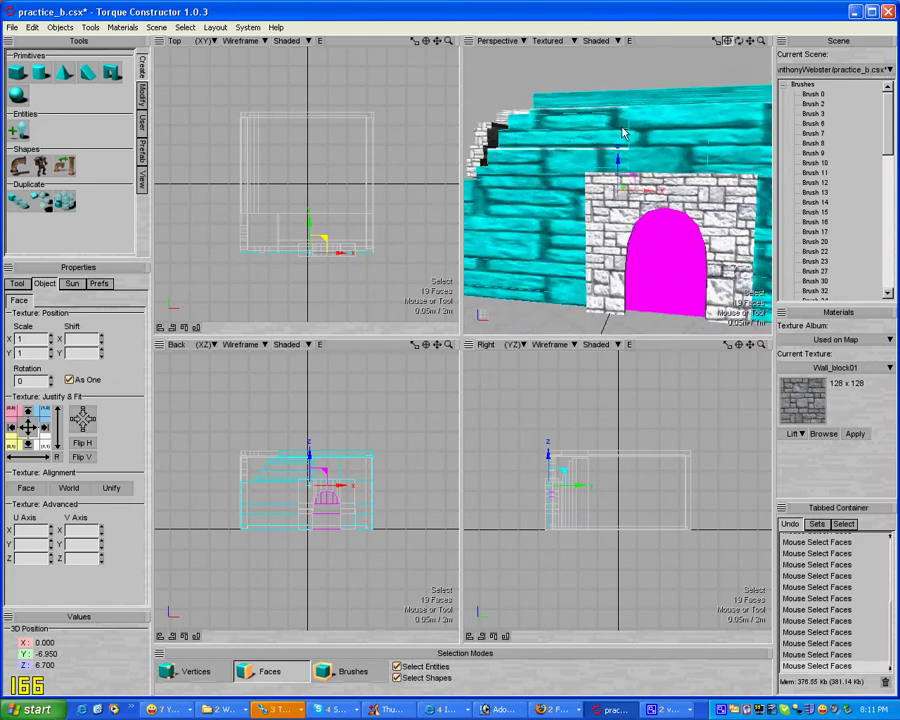
key("Left")
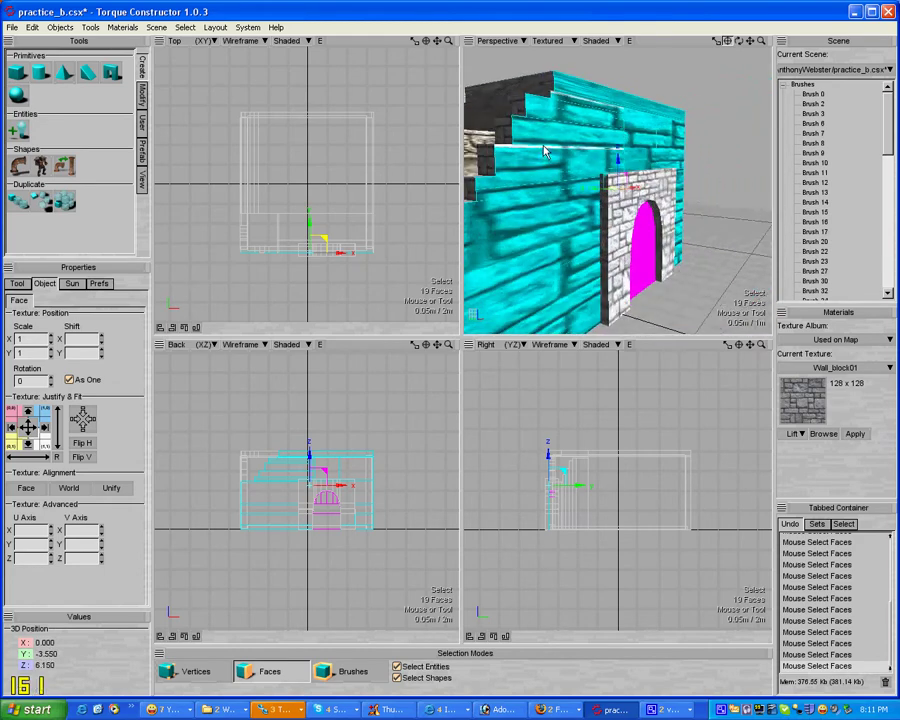
scroll(544, 151, "up", 2)
left_click(527, 151, "shift")
scroll(588, 140, "down", 5)
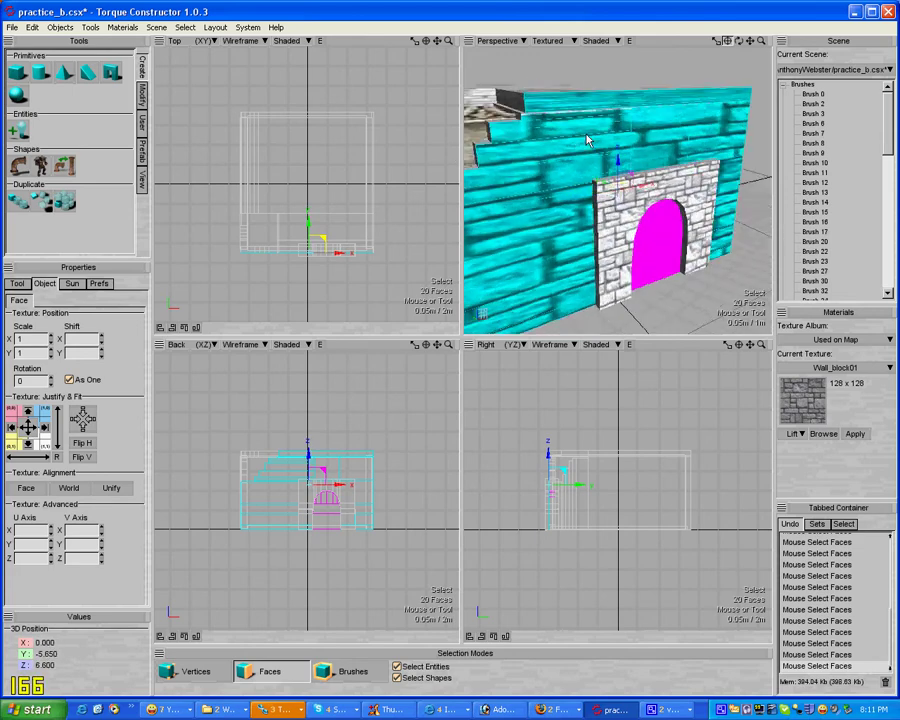
Add the remaining thin strip near the top of the stepped wall, leaving the step's end face out of the selection.
scroll(588, 140, "up", 4)
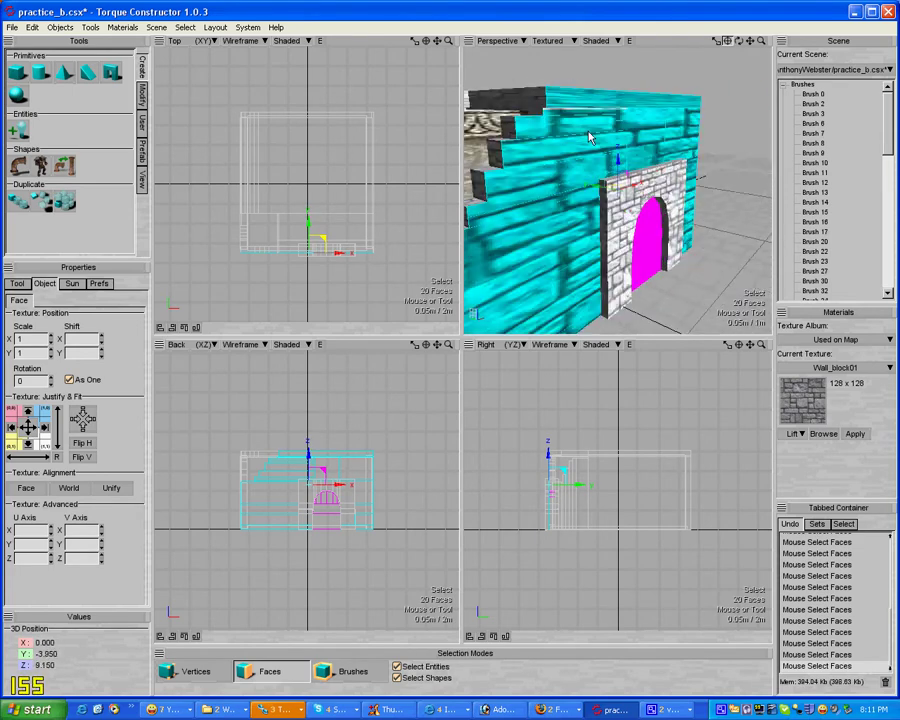
scroll(588, 140, "up", 3)
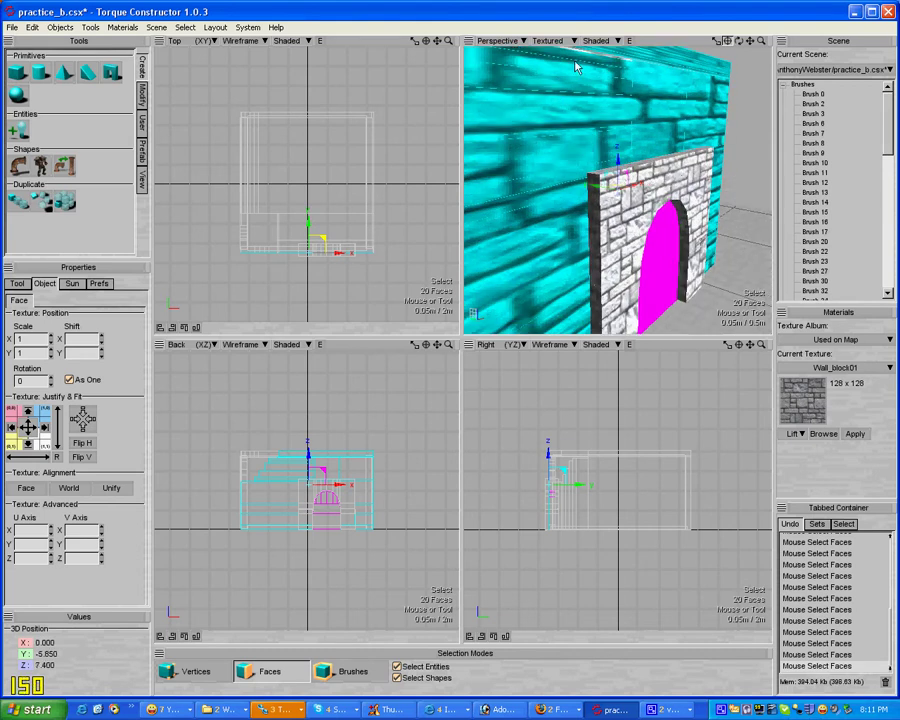
right_click_drag(580, 87, 580, 87)
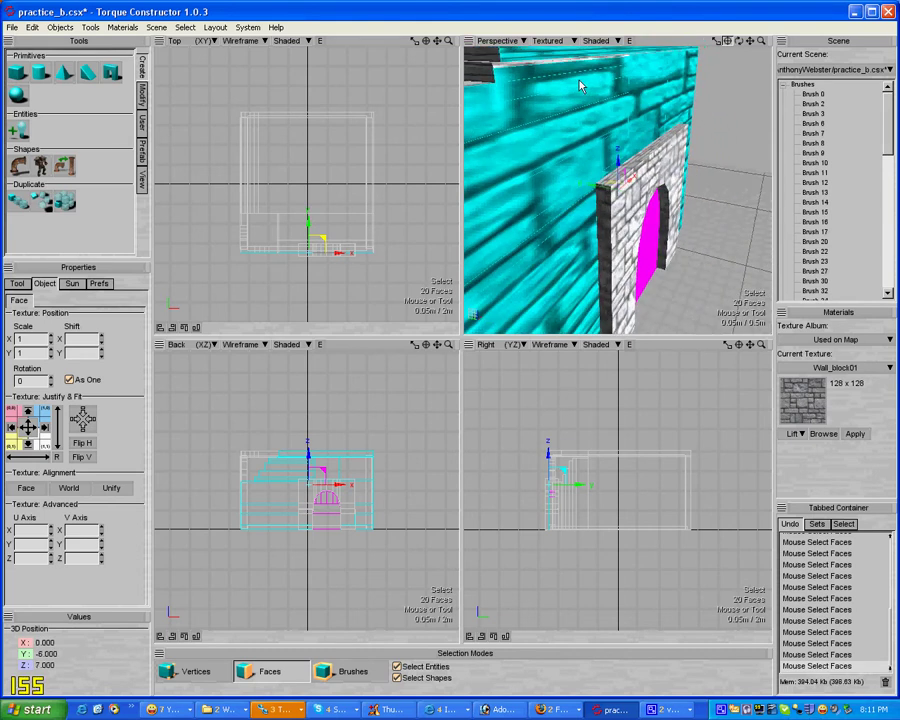
left_click(519, 76, "shift")
left_click(500, 82, "shift")
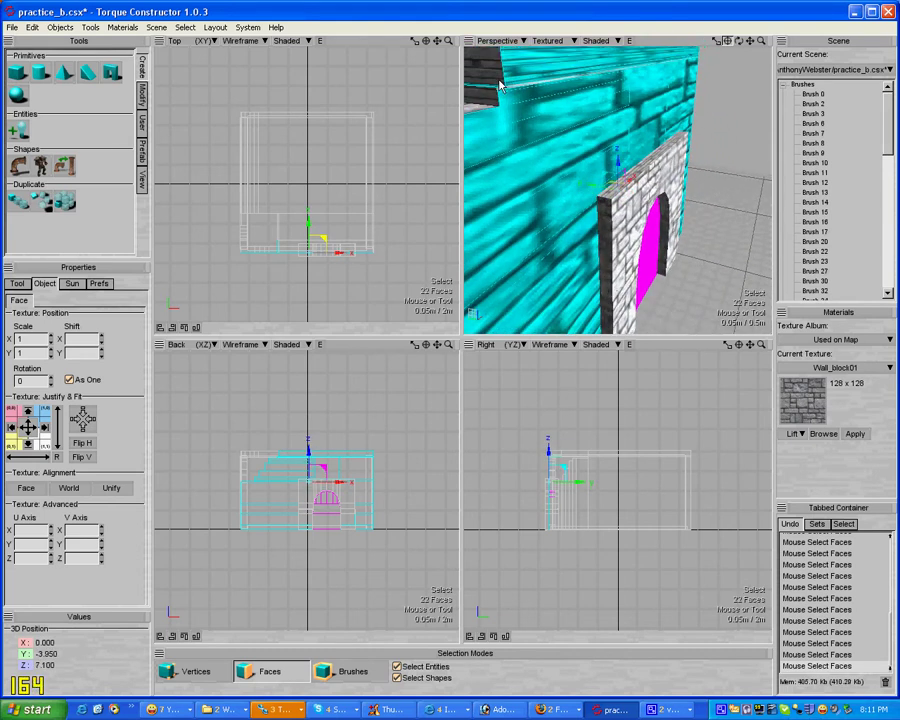
right_click_drag(490, 93, 628, 177)
left_click(491, 155, "shift")
middle_click_drag(628, 177, 726, 301)
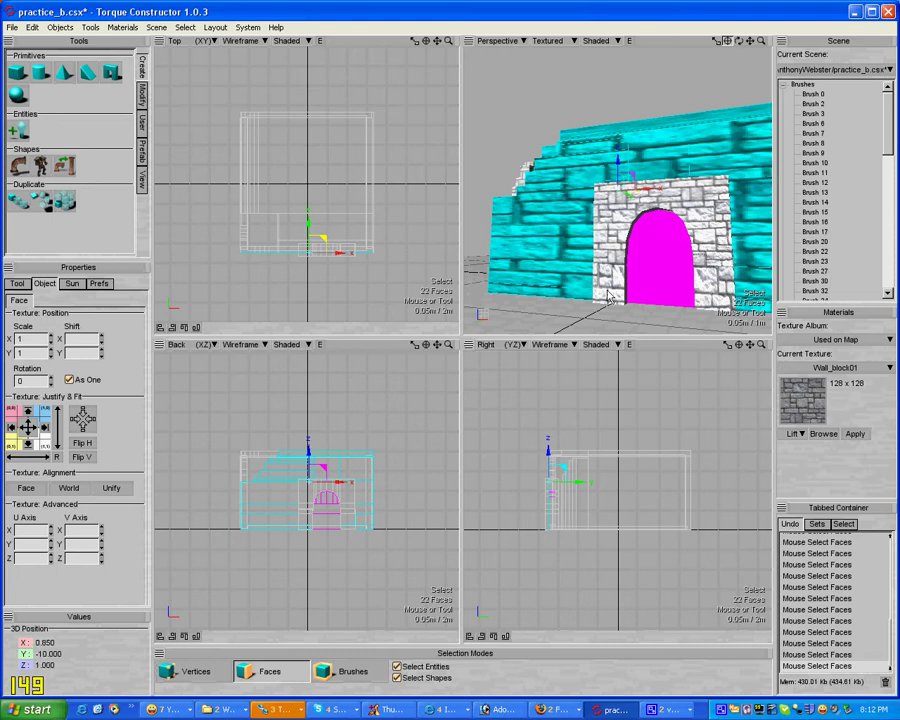
Add all front faces of the stone surround around the arched doorway to the wall face selection.
middle_click_drag(606, 228, 610, 295)
middle_click_drag(742, 292, 642, 188)
middle_click_drag(590, 233, 618, 210)
scroll(623, 208, "up", 3)
left_click_drag(651, 216, 728, 190)
scroll(754, 221, "down", 4)
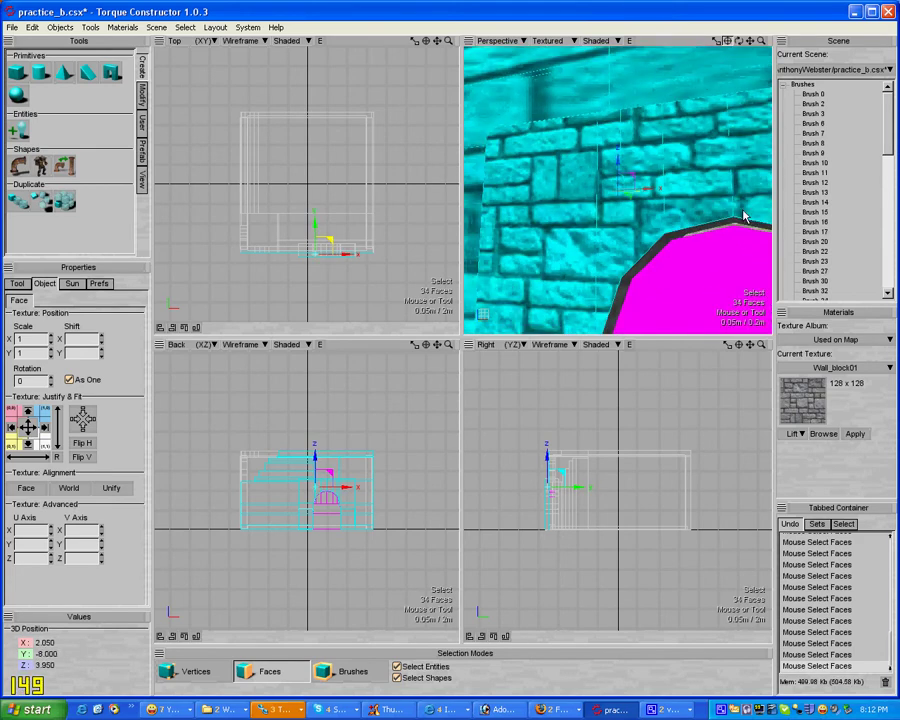
right_click_drag(660, 197, 660, 197)
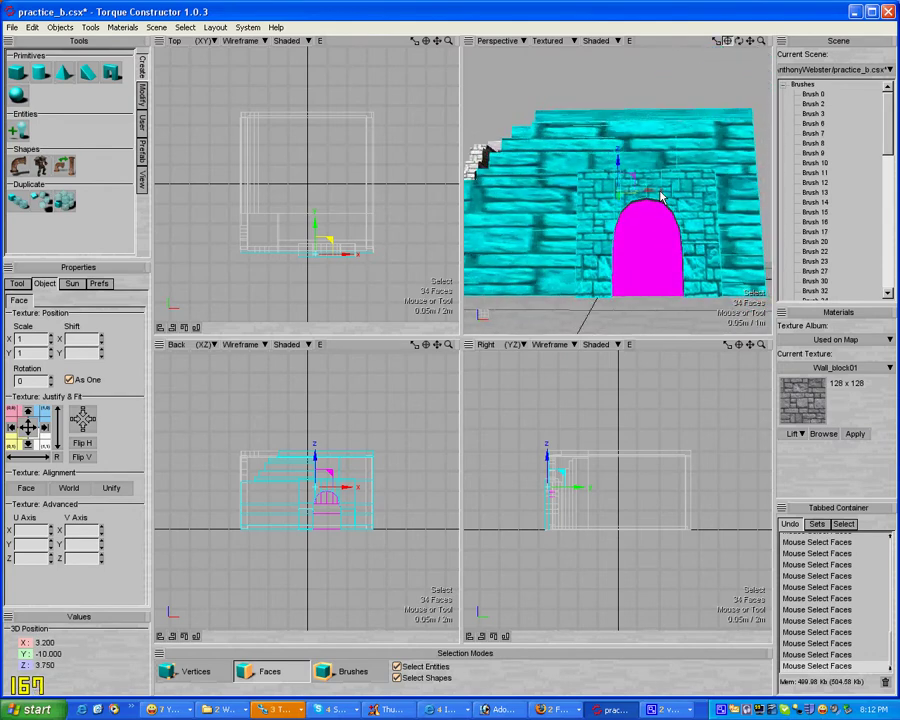
Unify the texture alignment across all selected front wall and doorway surround faces.
left_click(114, 488)
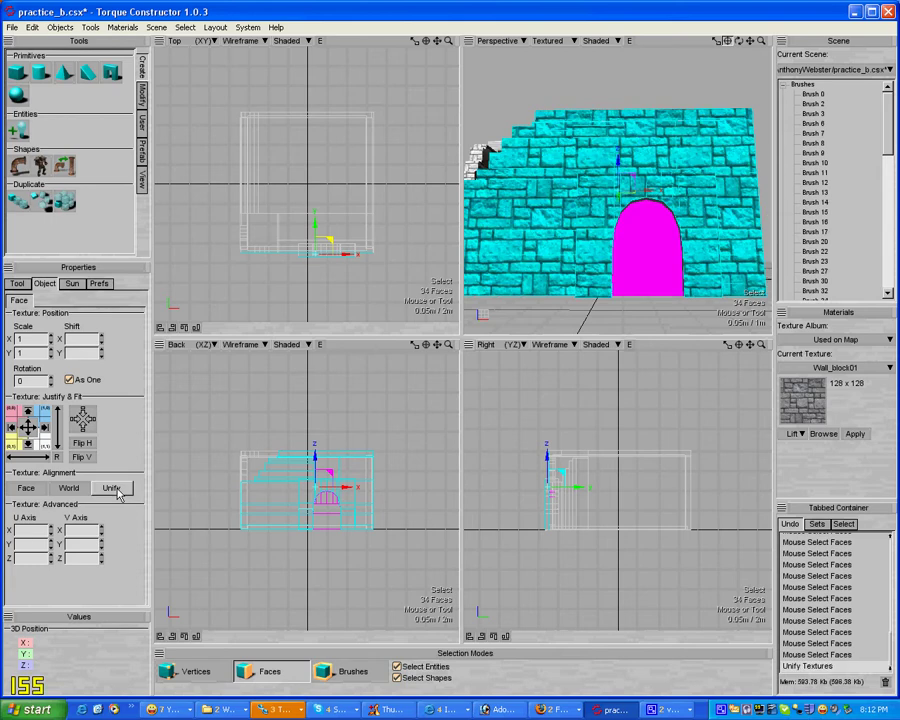
right_click_drag(576, 240, 561, 255)
scroll(569, 241, "up", 2)
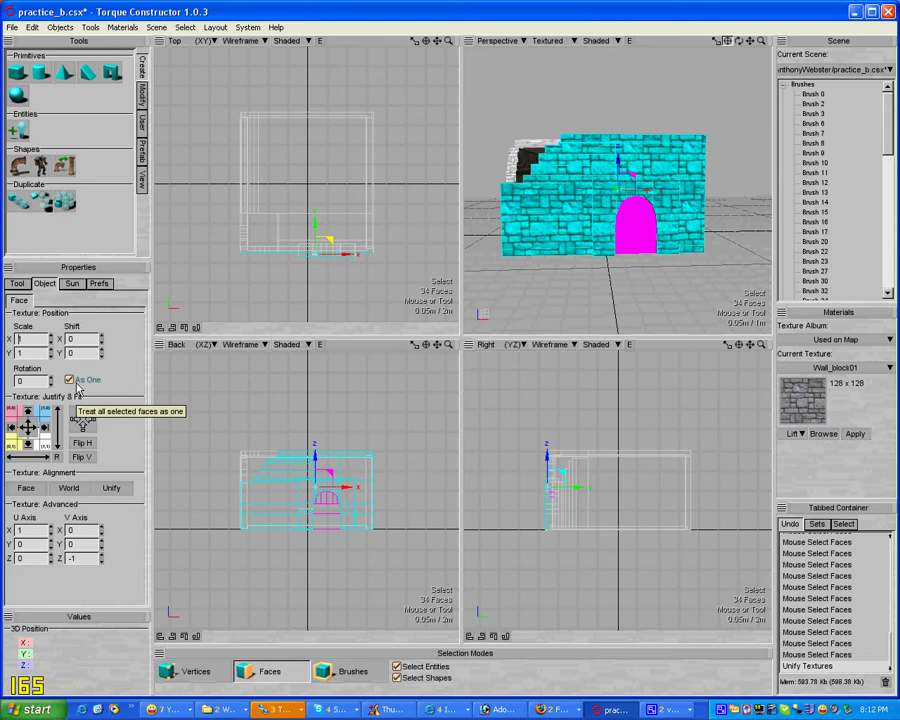
Set the texture scale of the selected faces to 0.3 in X and Y and inspect the wall up close.
type("0.")
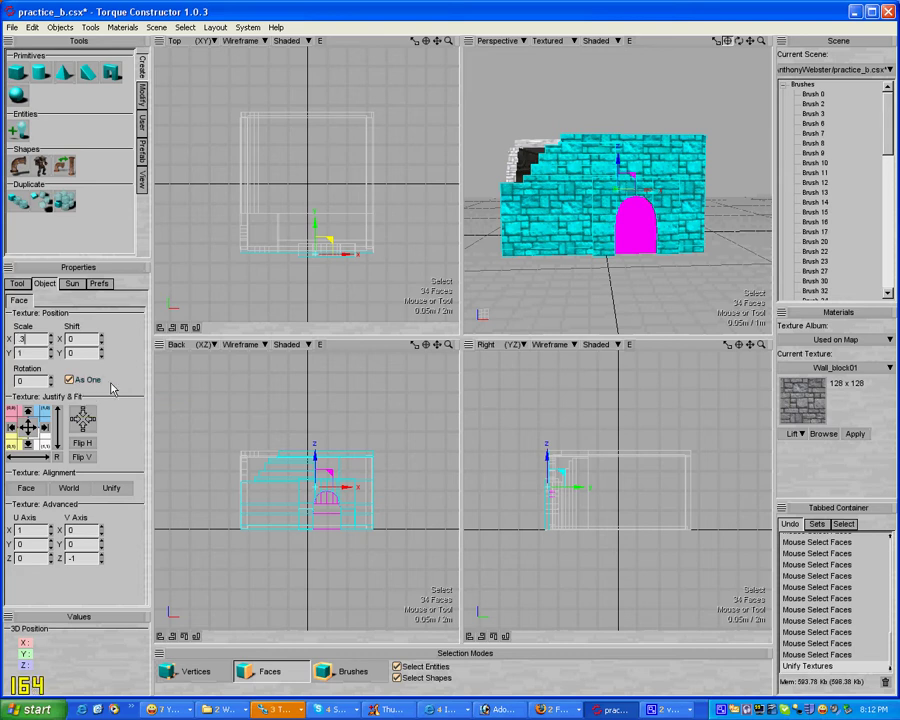
left_click(19, 352)
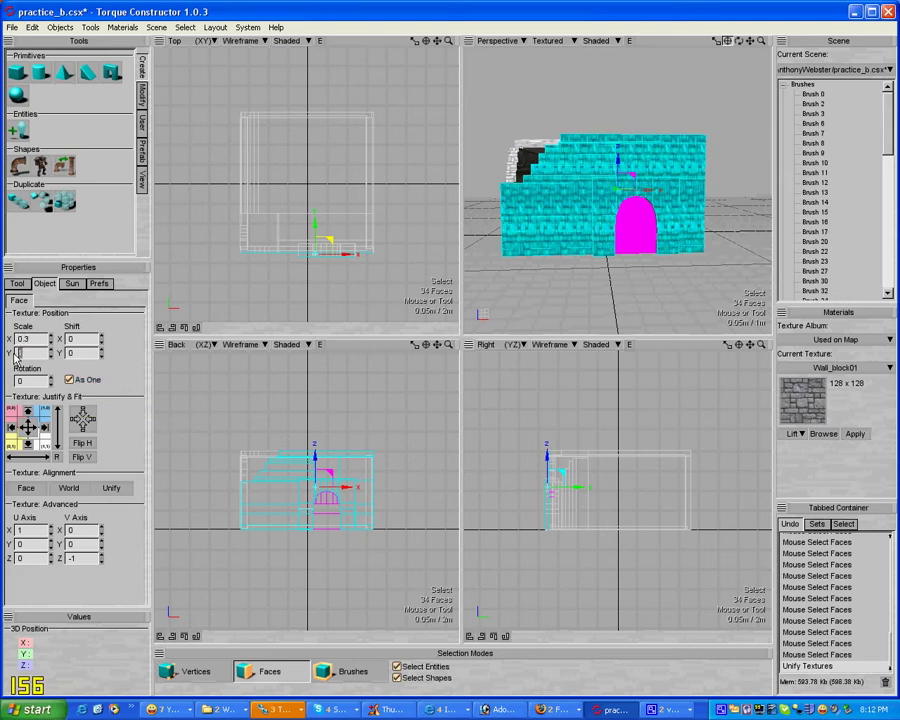
type("0.3")
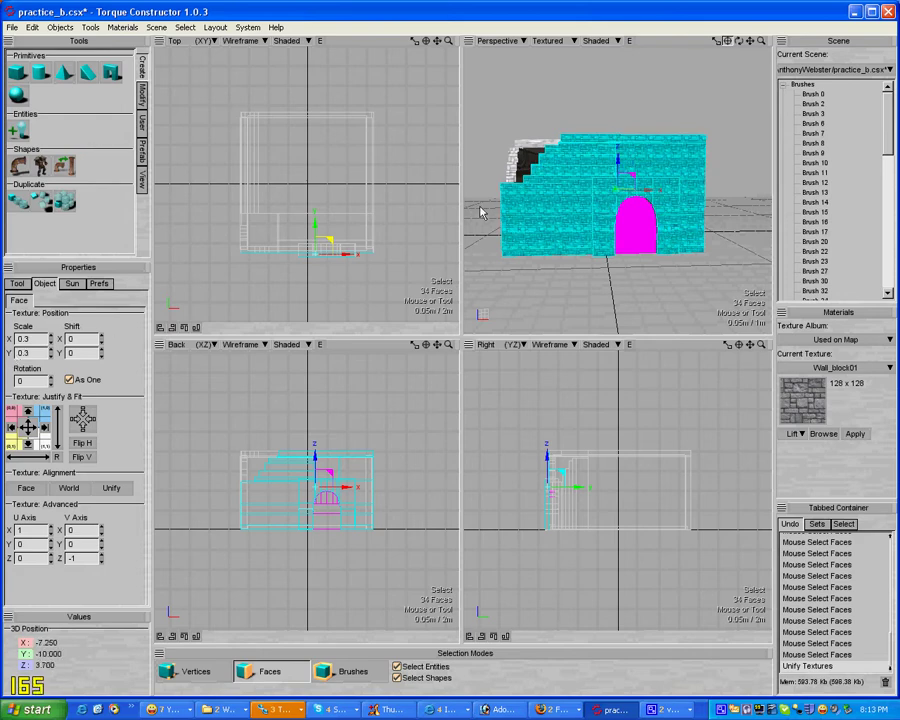
scroll(512, 215, "up", 5)
scroll(510, 221, "up", 5)
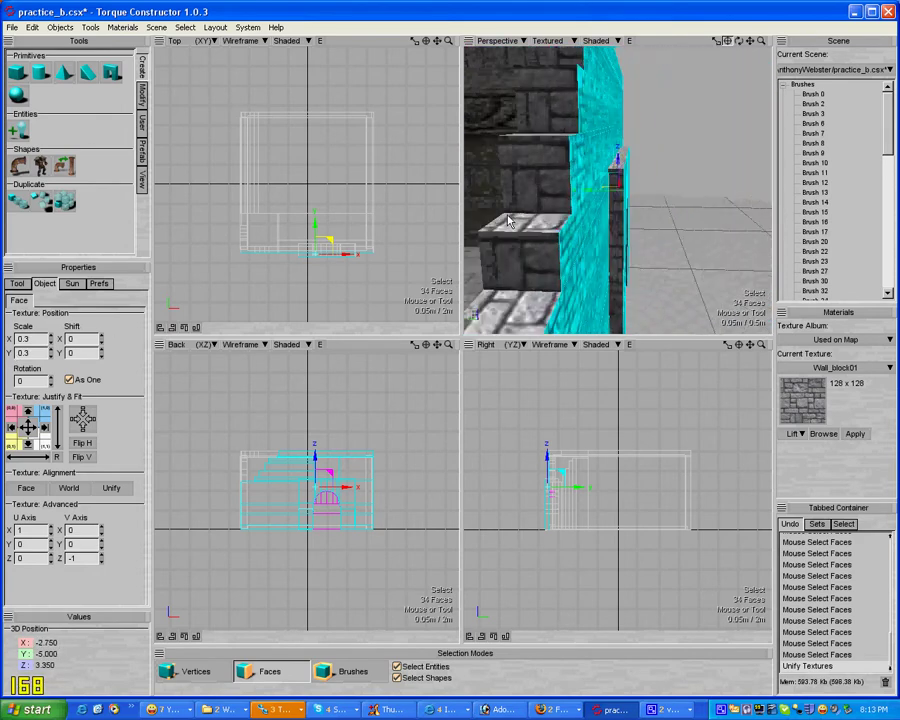
scroll(510, 221, "down", 5)
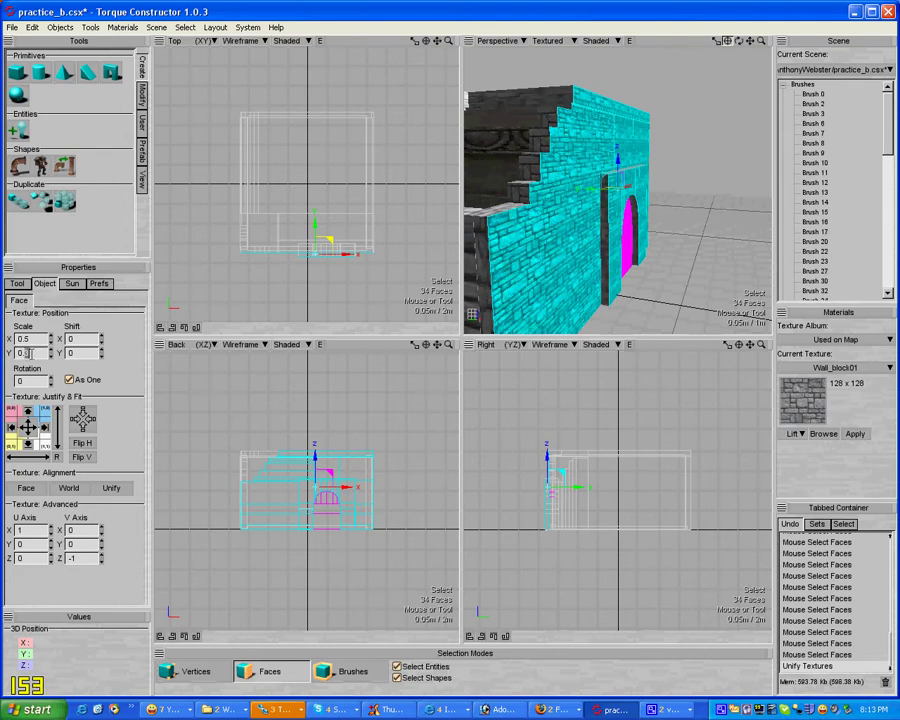
Set the texture scale of the selected front faces to 0.5 in X and Y and inspect the wall.
key("Return")
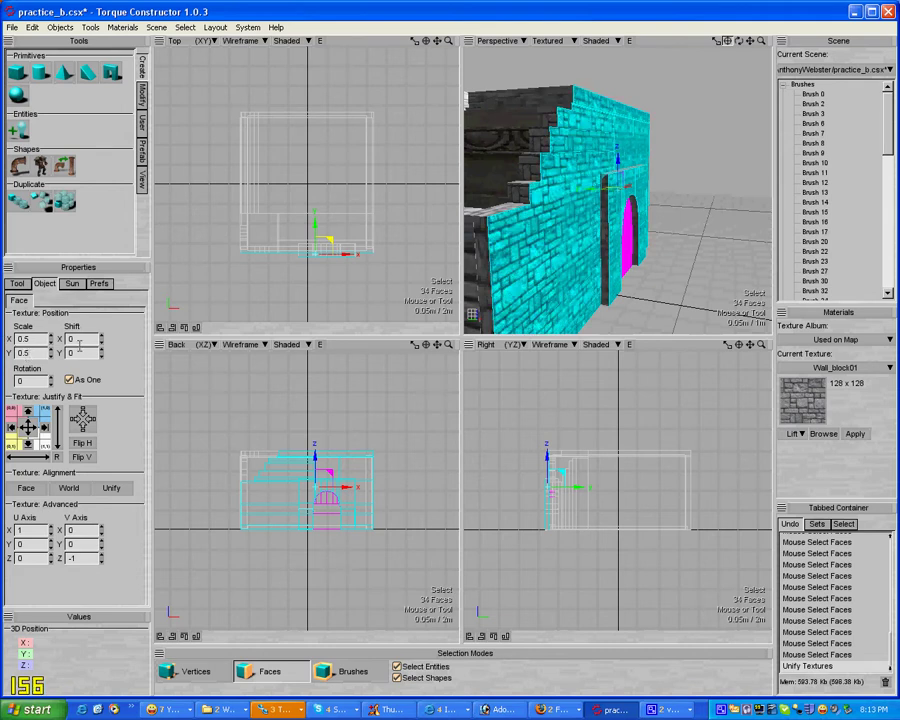
right_click_drag(513, 245, 513, 245)
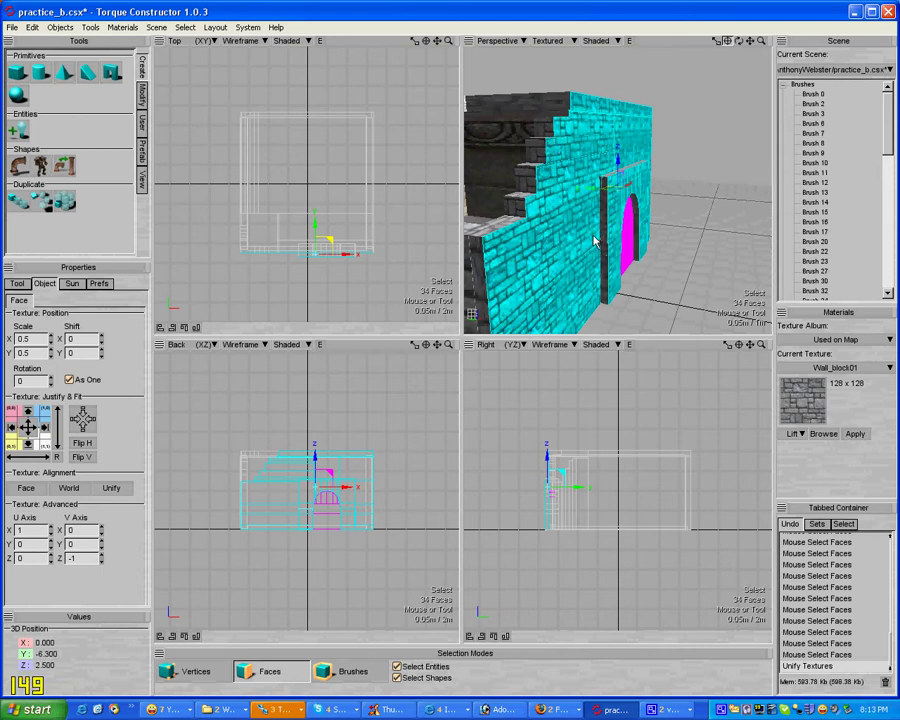
right_click_drag(585, 284, 527, 233)
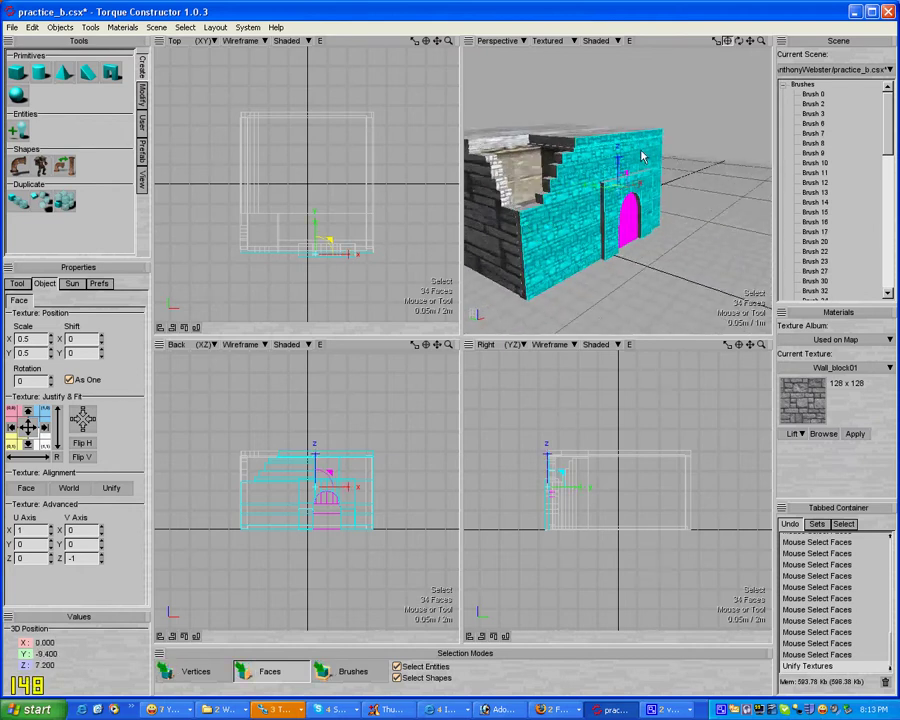
right_click_drag(642, 155, 631, 213)
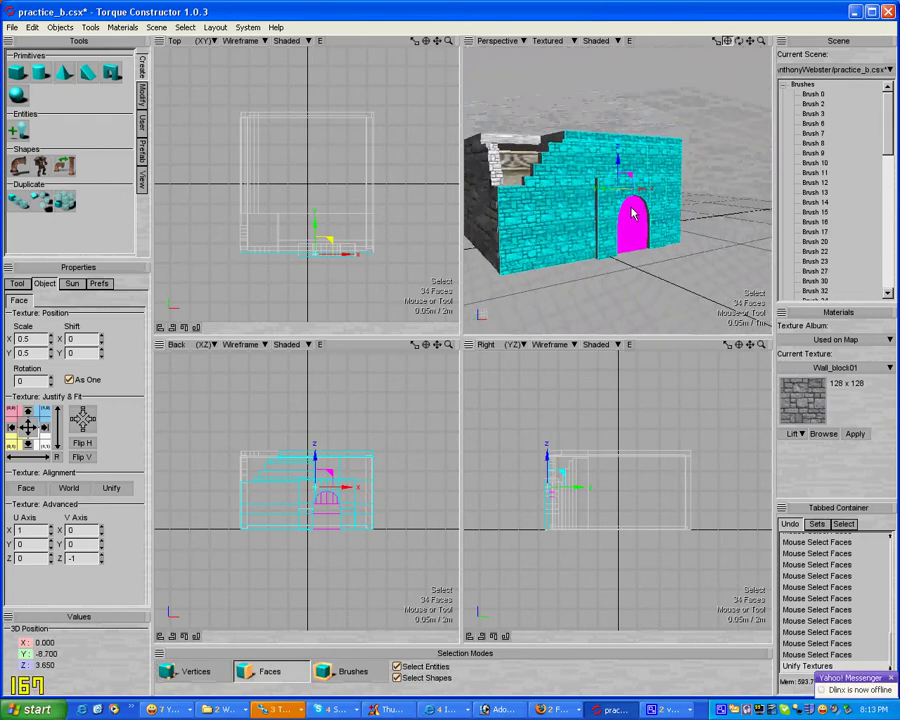
Add the front-facing step faces of the broken side wall and the roof-edge strips behind the gap to the front face selection.
left_click(505, 176, "shift")
left_click(501, 168, "shift")
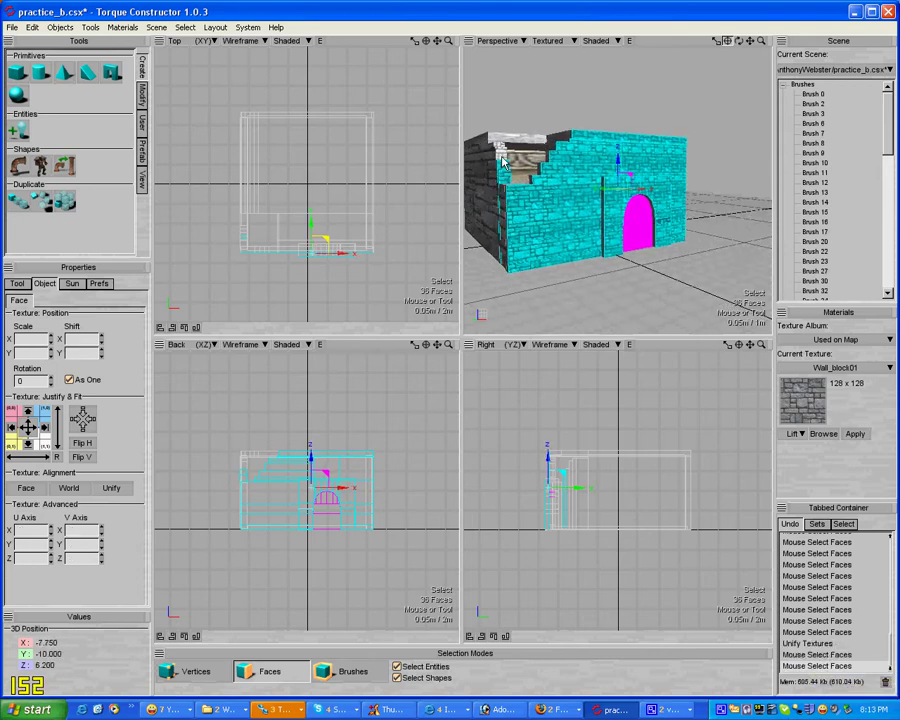
left_click(507, 151, "shift")
left_click(506, 150, "shift")
left_click(533, 147, "shift")
left_click(537, 147, "shift")
left_click(525, 148, "shift")
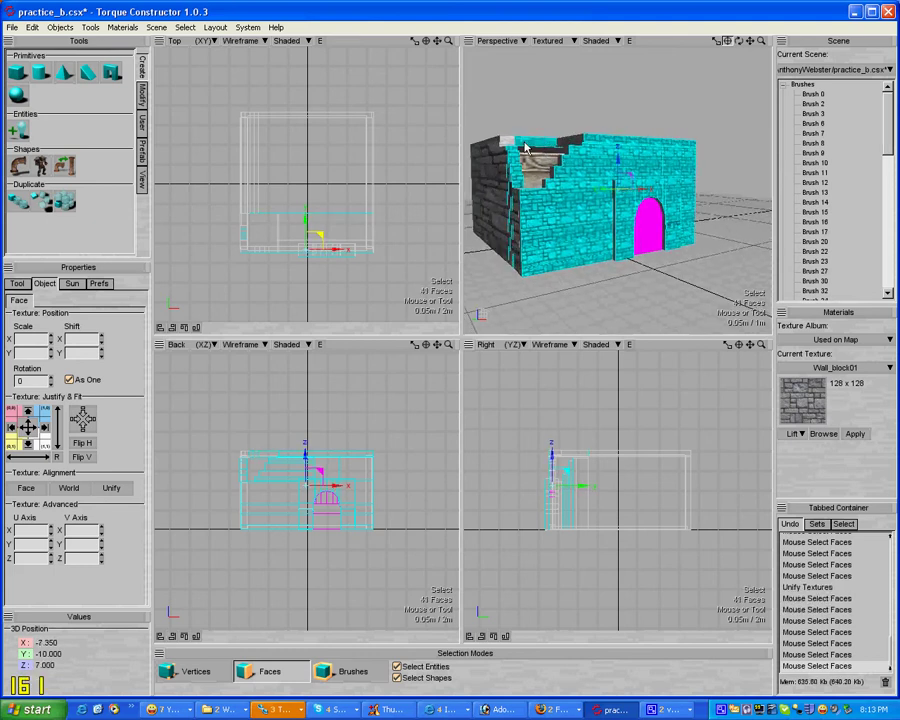
left_click(514, 151, "shift")
left_click(508, 150, "shift")
left_click(508, 150, "shift")
Add the remaining front-facing faces inside the broken corner, just below the roof edge, to the selection.
scroll(509, 156, "up", 5)
middle_click_drag(508, 160, 508, 160)
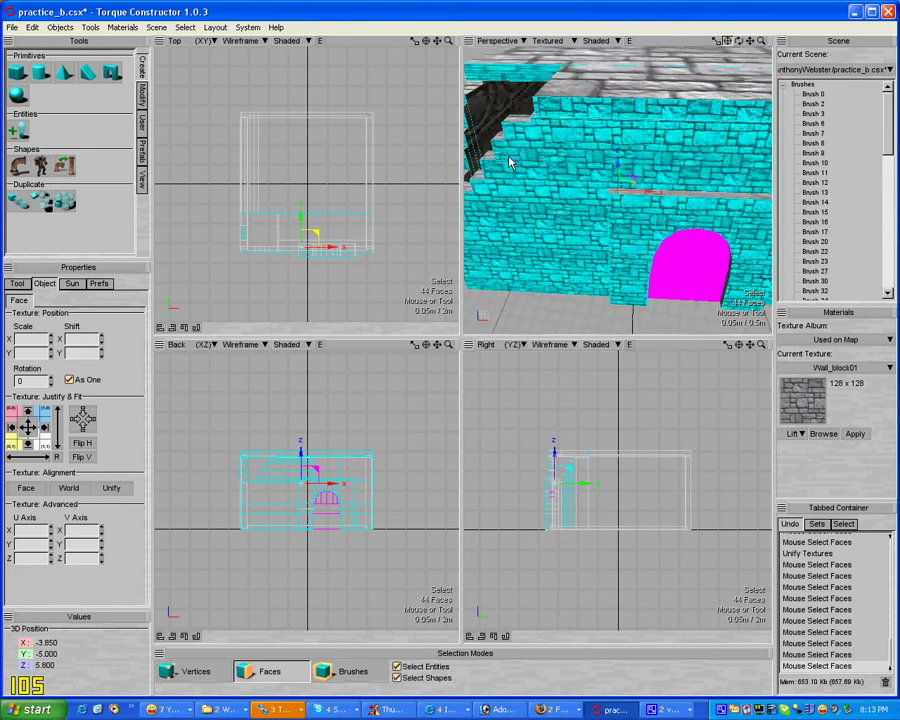
left_click(481, 88, "shift")
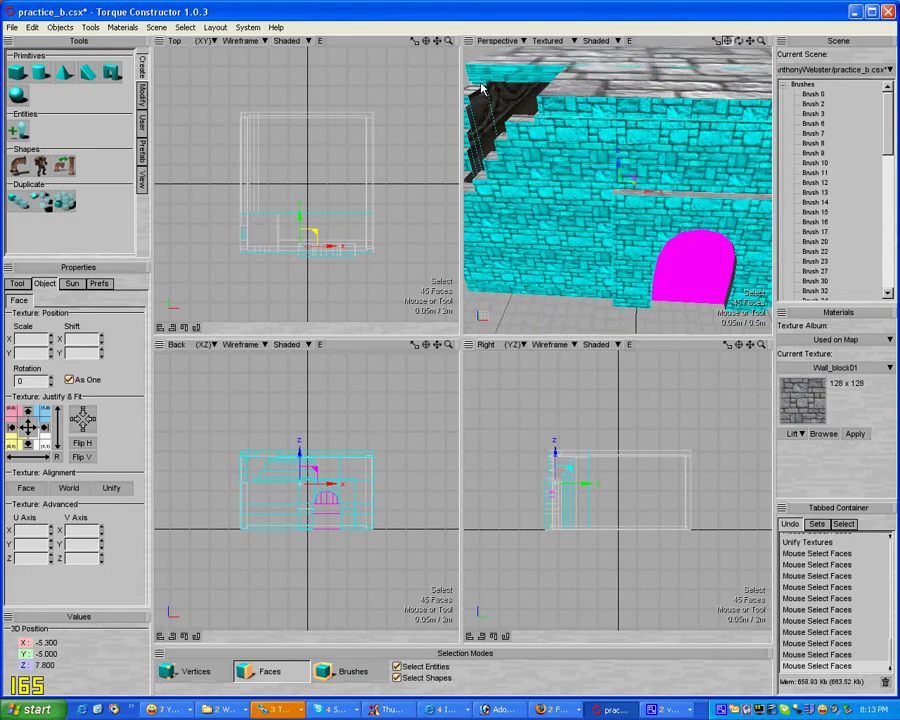
left_click(488, 123, "shift")
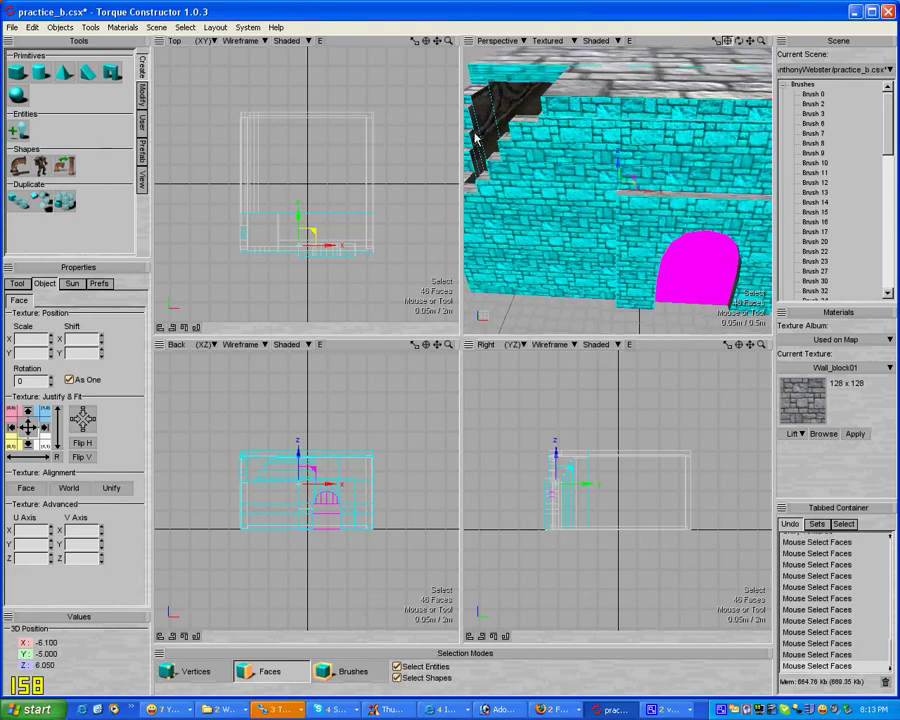
scroll(476, 138, "down", 6)
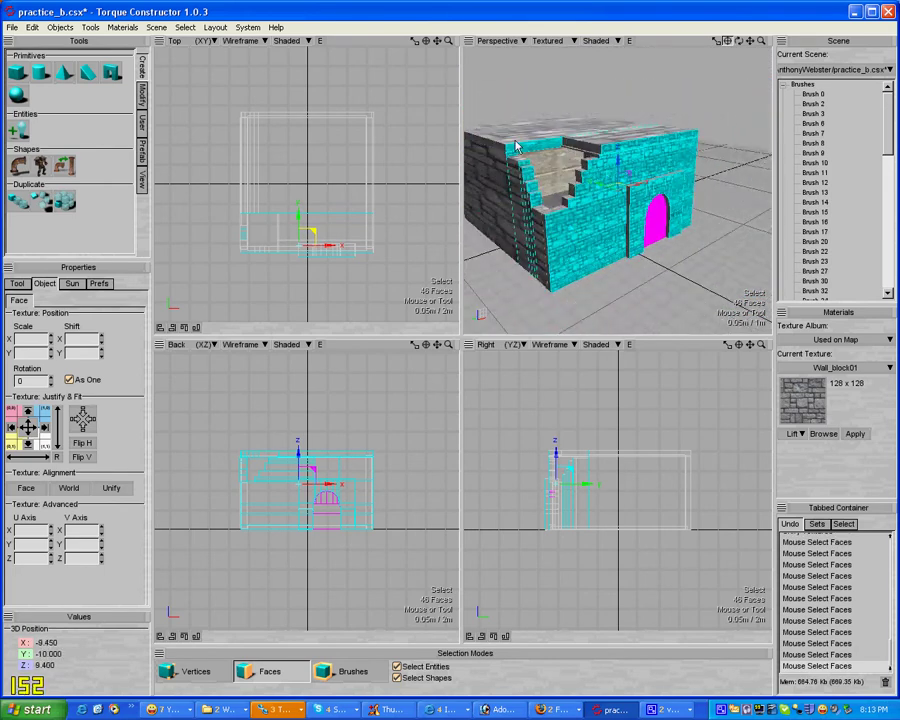
Add the building's large back wall face and the narrow strips along its edges to the selection.
key("f")
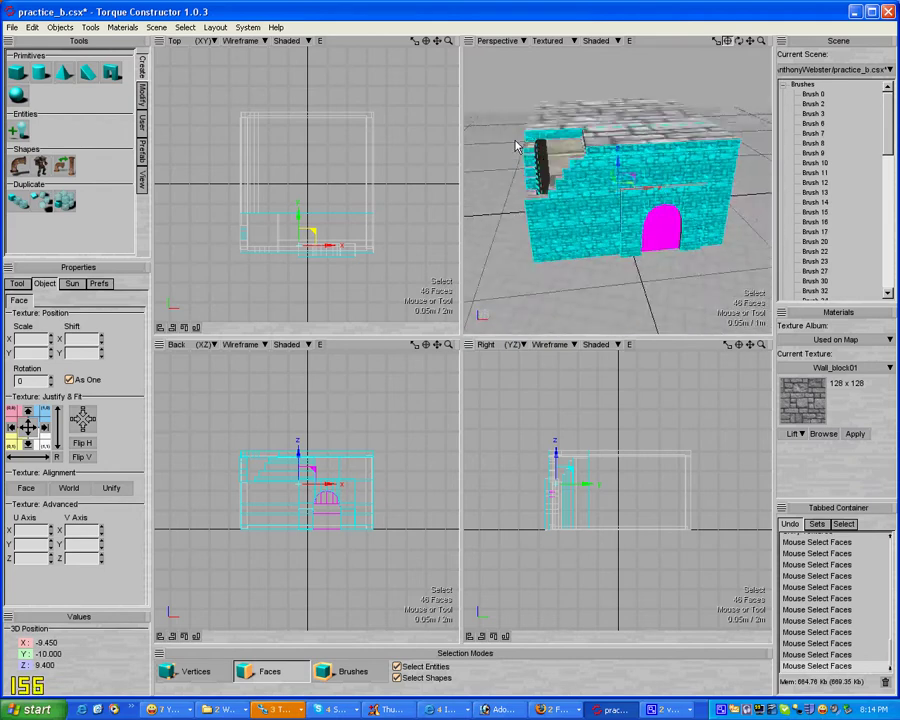
key("f")
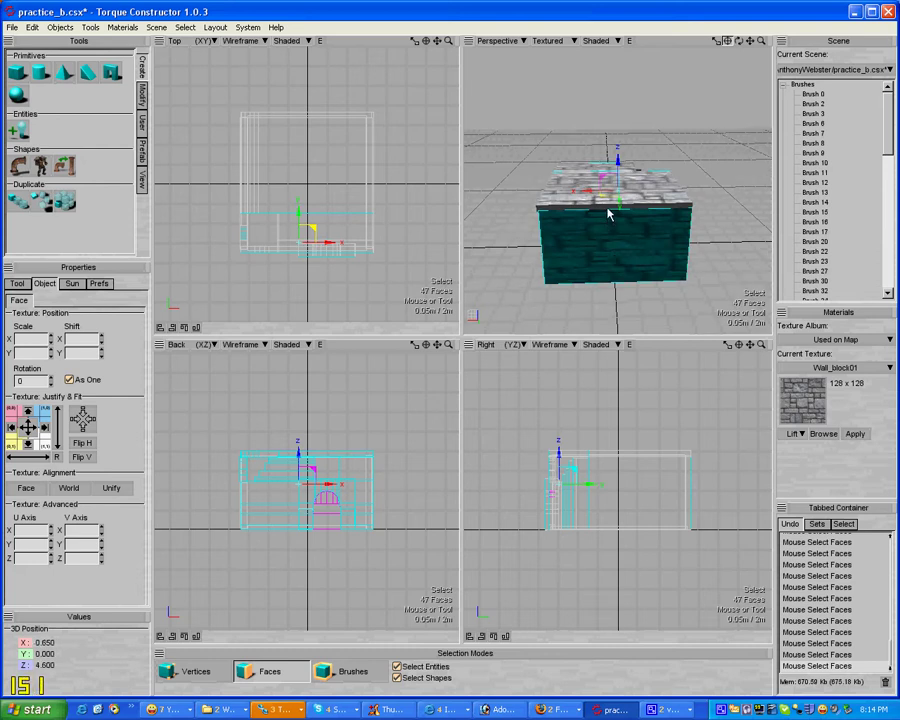
left_click(672, 209)
middle_click_drag(676, 207, 676, 243)
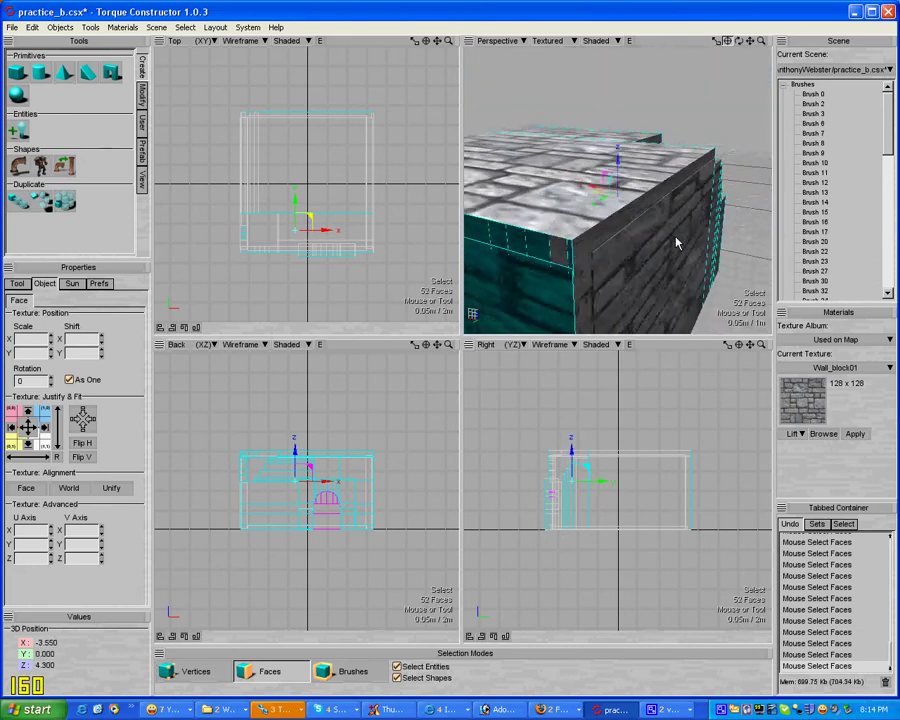
left_click(577, 262)
middle_click_drag(676, 224, 673, 249)
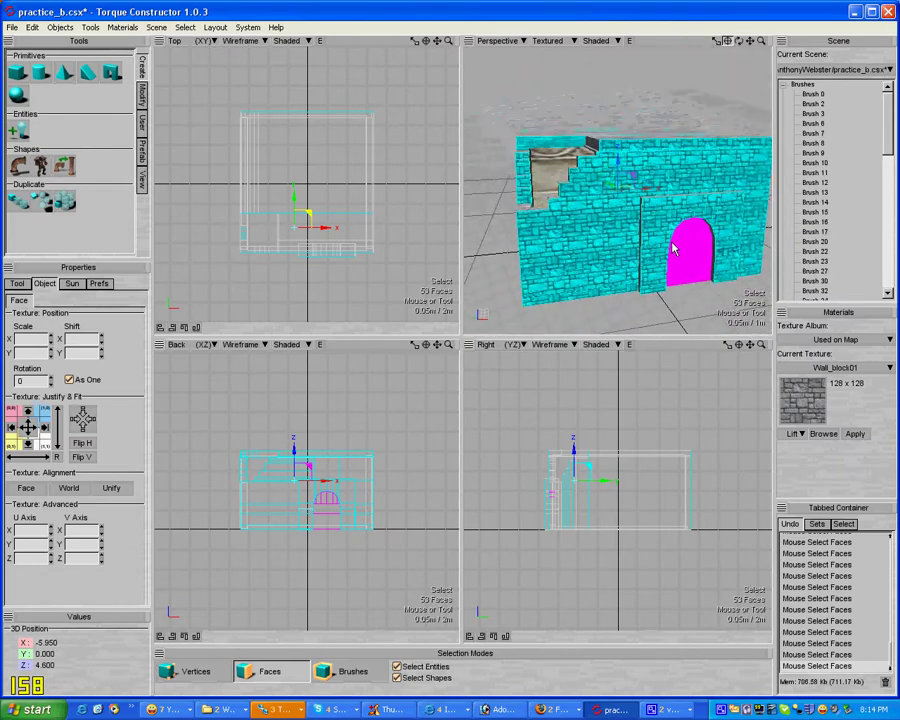
Unify the texture across the selected front and back faces and set its scale to 0.5 in X and Y.
left_click(112, 489)
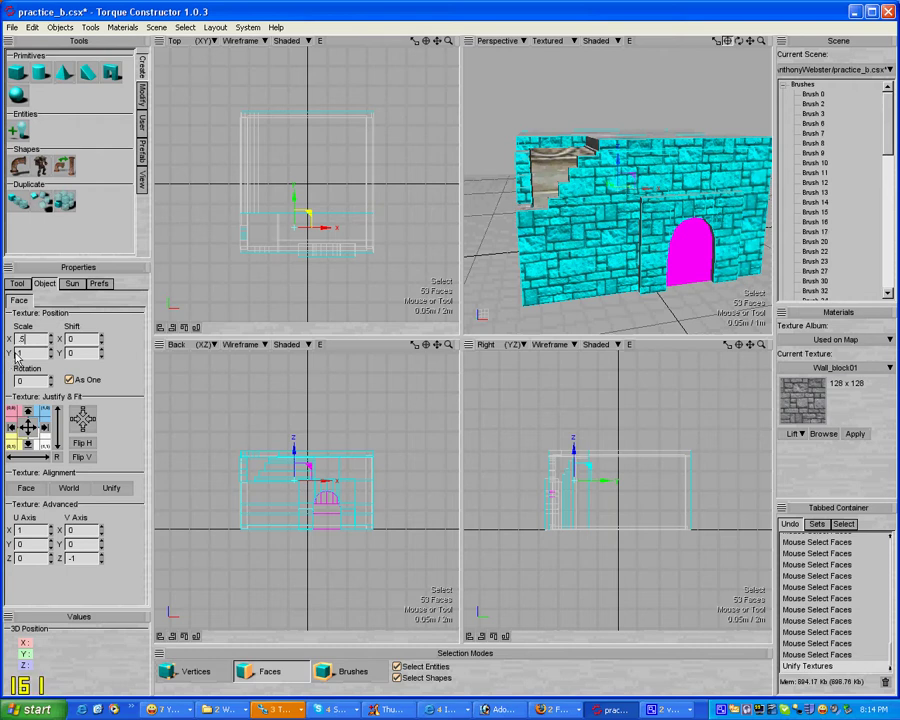
left_click(32, 354)
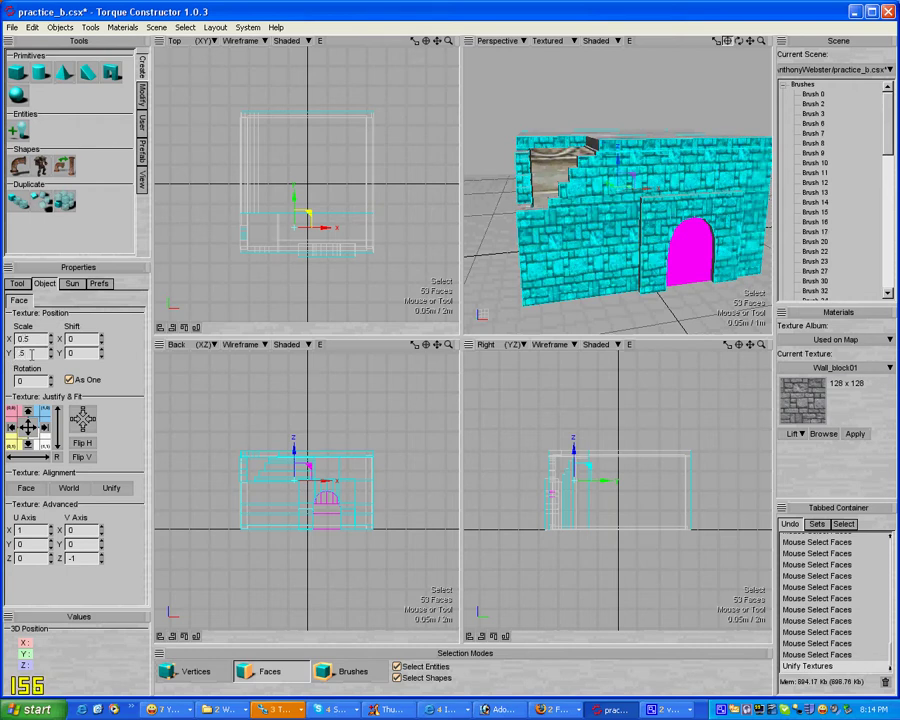
key("Return")
Start a new selection with the large outer face of the side wall beside the broken corner and its rear edge strip.
middle_click_drag(560, 185, 518, 207)
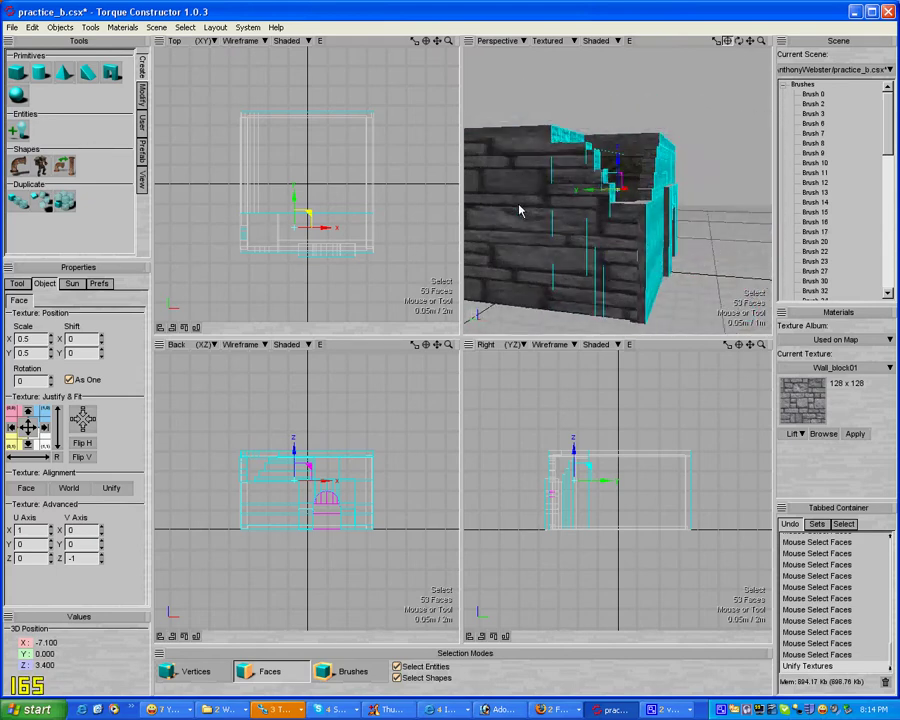
left_click(590, 253)
middle_click_drag(594, 255, 637, 235)
left_click(534, 195)
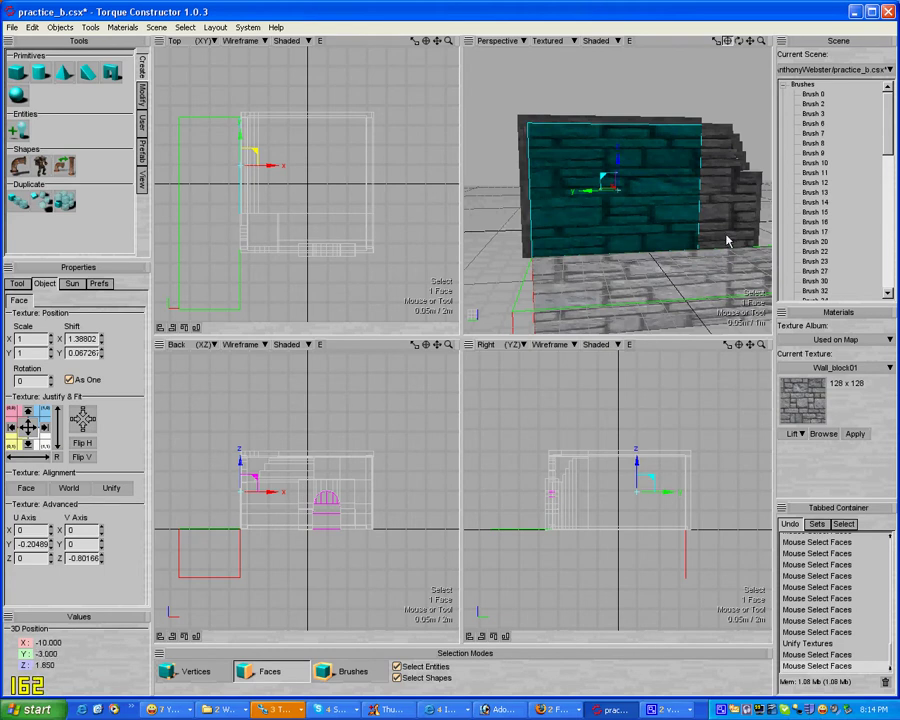
left_click(527, 215, "shift")
middle_click_drag(527, 215, 623, 131)
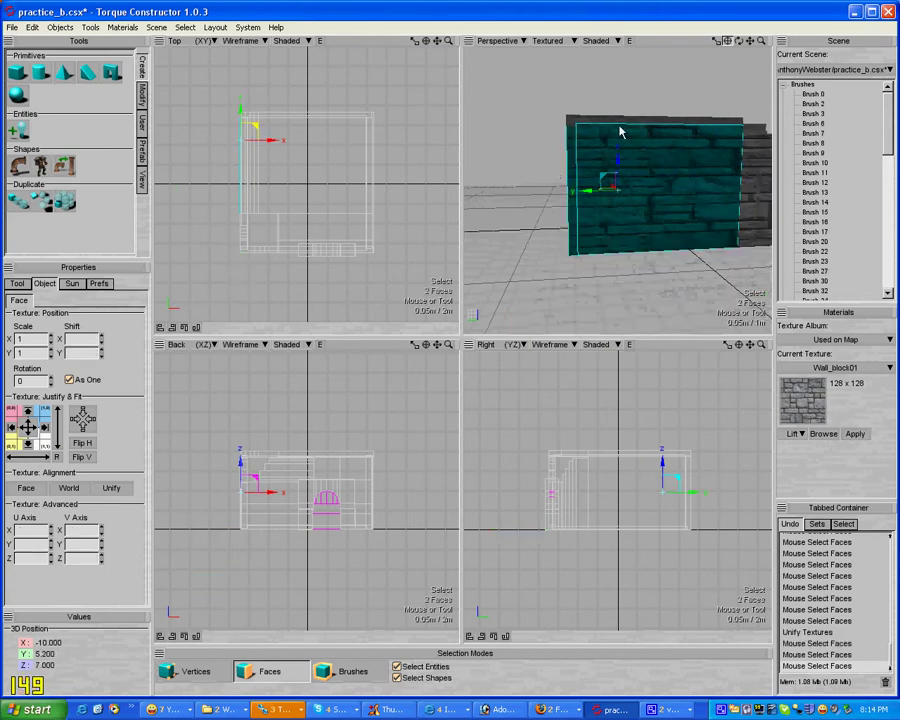
Add the side wall's top strip and the vertical strips of its stepped section to the selection.
left_click(655, 145, "shift")
left_click(742, 218, "shift")
left_click(737, 225, "shift")
middle_click_drag(737, 225, 672, 230)
left_click(707, 231, "shift")
left_click(683, 233, "shift")
left_click(677, 233, "shift")
left_click(664, 235, "shift")
left_click(697, 241, "shift")
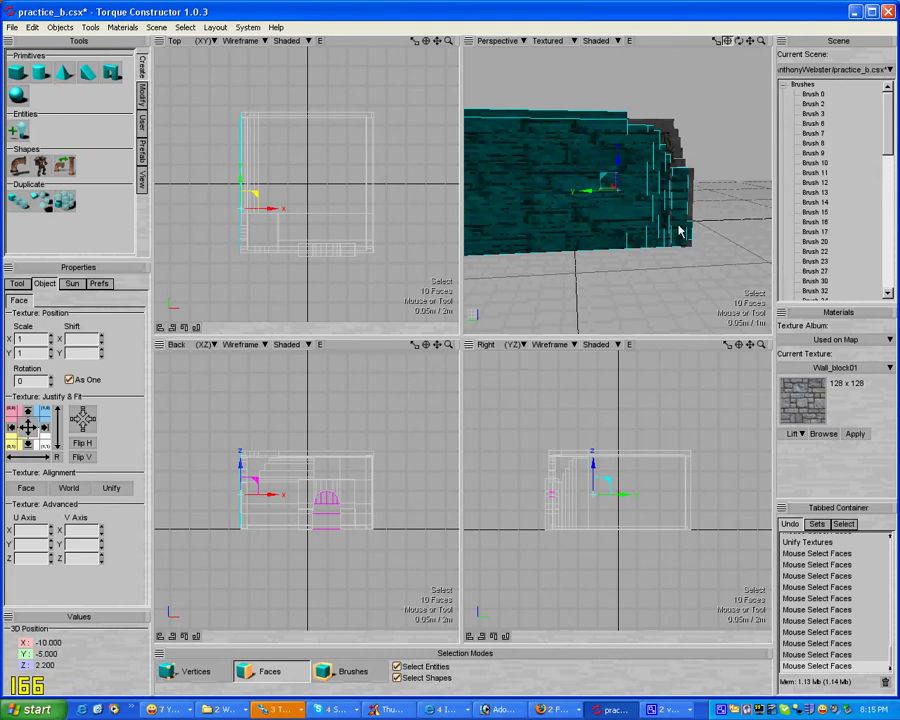
Add the remaining thin vertical strips between the side wall's steps and its front corner to the selection.
scroll(693, 250, "up", 3)
left_click(693, 255, "shift")
scroll(691, 257, "down", 2)
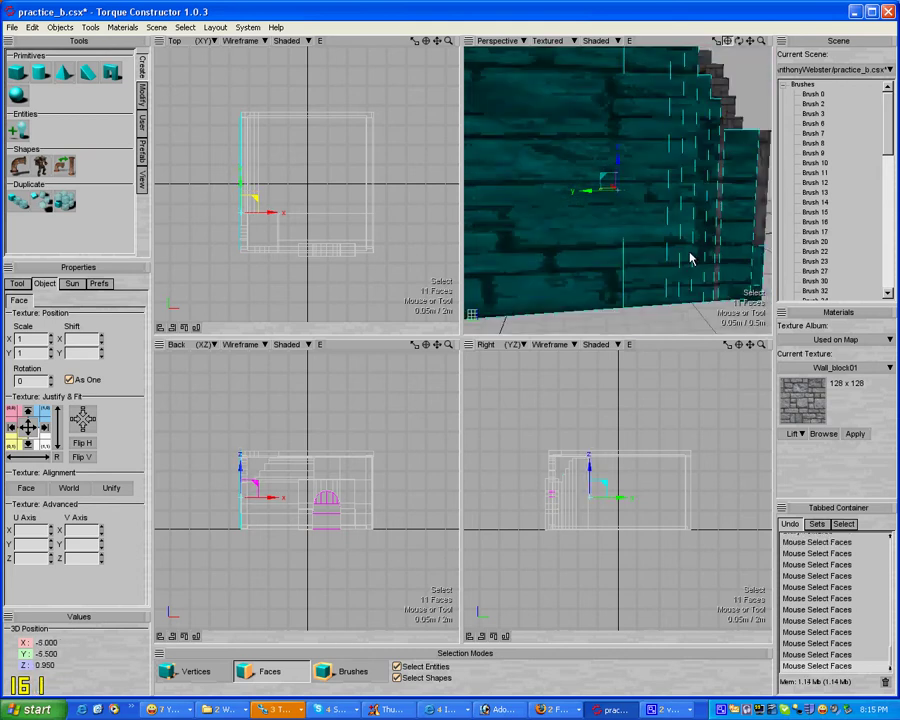
scroll(700, 250, "up", 2)
left_click(731, 241, "shift")
scroll(757, 240, "down", 1)
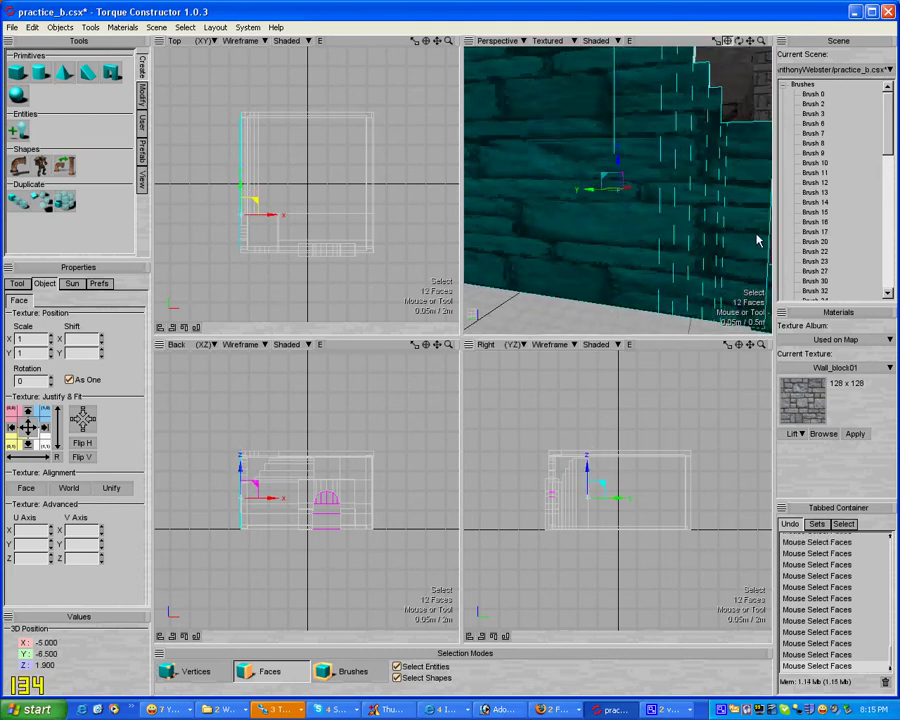
scroll(708, 288, "down", 3)
left_click(690, 220, "shift")
scroll(686, 218, "down", 1)
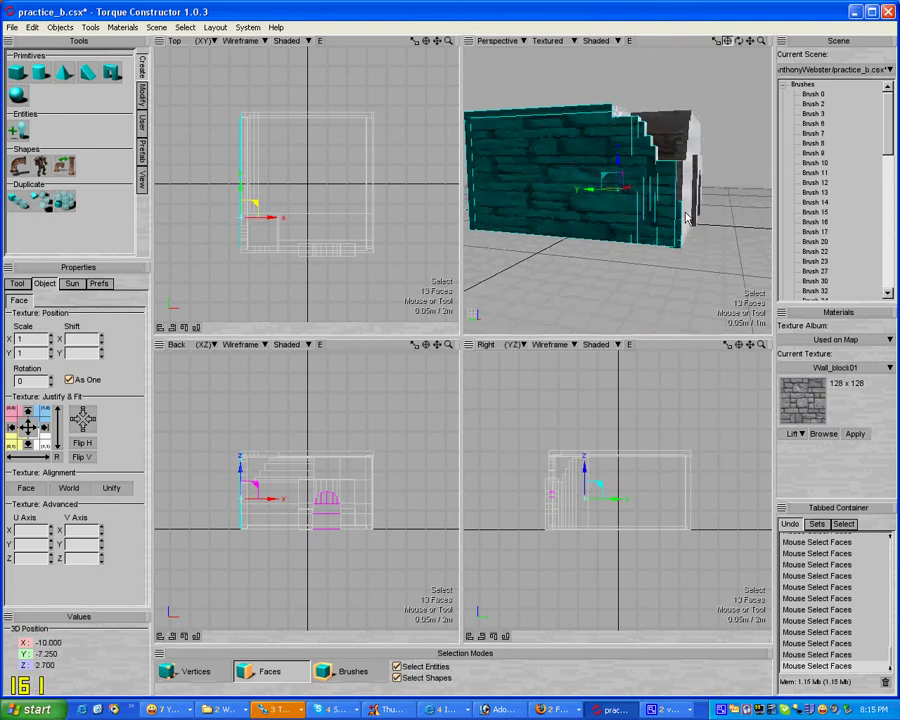
left_click(682, 197, "shift")
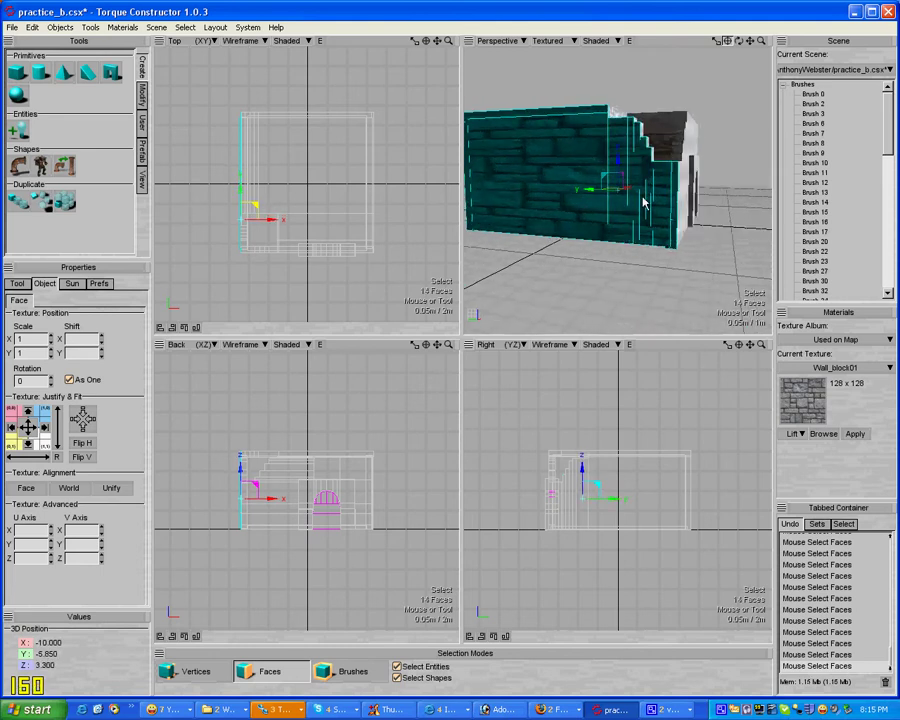
Add the narrow side-facing faces at the front corner and the first step end of the front wall to the selection.
left_click(692, 176, "shift")
left_click(689, 182, "shift")
scroll(687, 186, "up", 3)
scroll(677, 195, "down", 3)
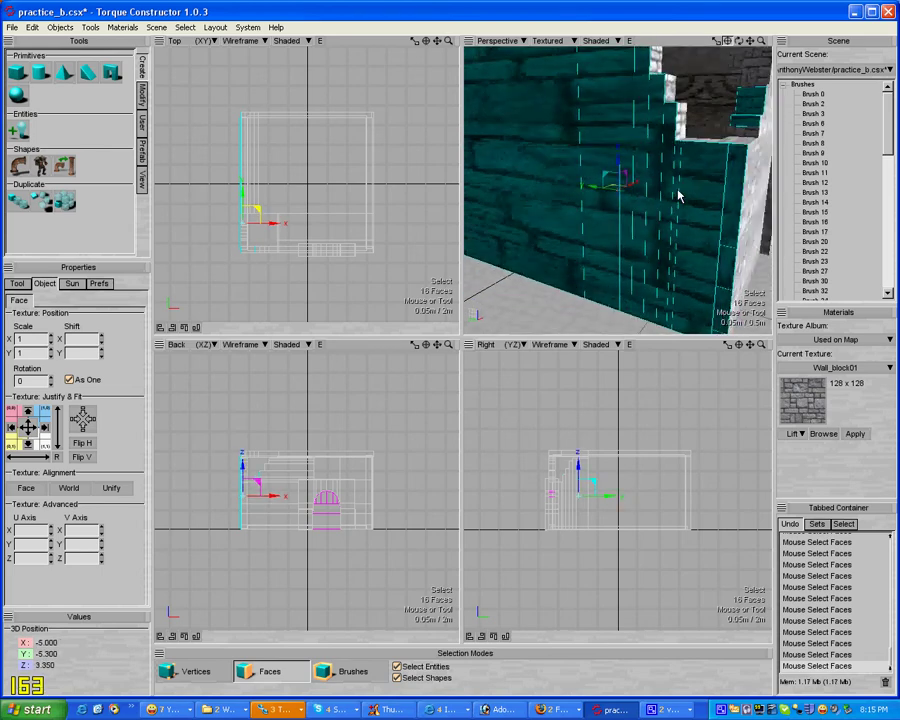
left_click(702, 177, "shift")
scroll(702, 175, "down", 4)
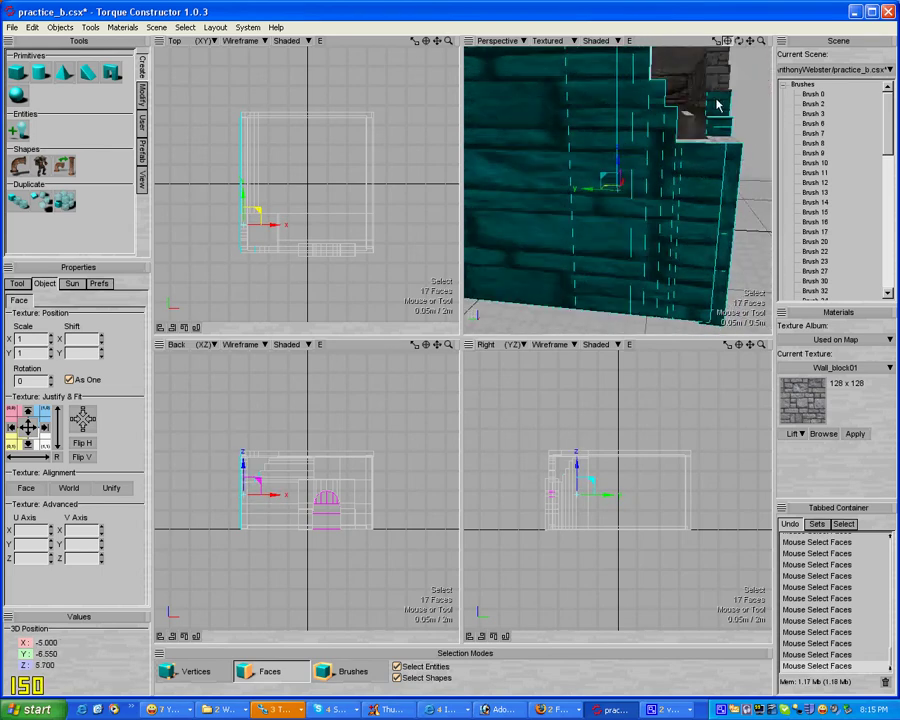
Add the other side-facing step ends along the front wall's broken edge to the selection.
left_click(728, 110, "shift")
right_click_drag(728, 110, 704, 157)
left_click(704, 157, "shift")
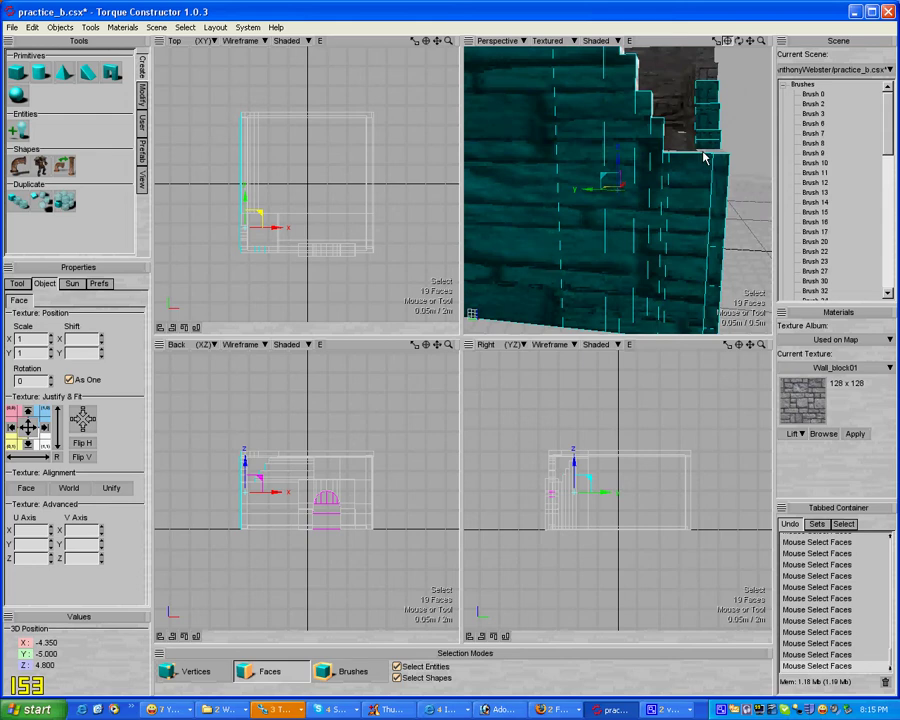
left_click(705, 82, "shift")
right_click_drag(724, 67, 674, 175)
left_click(706, 77, "shift")
left_click(703, 72, "shift")
left_click(701, 70, "shift")
Add the opposite side wall's large outer face and the strips along its top and front edges to the selection.
left_click(674, 175, "shift")
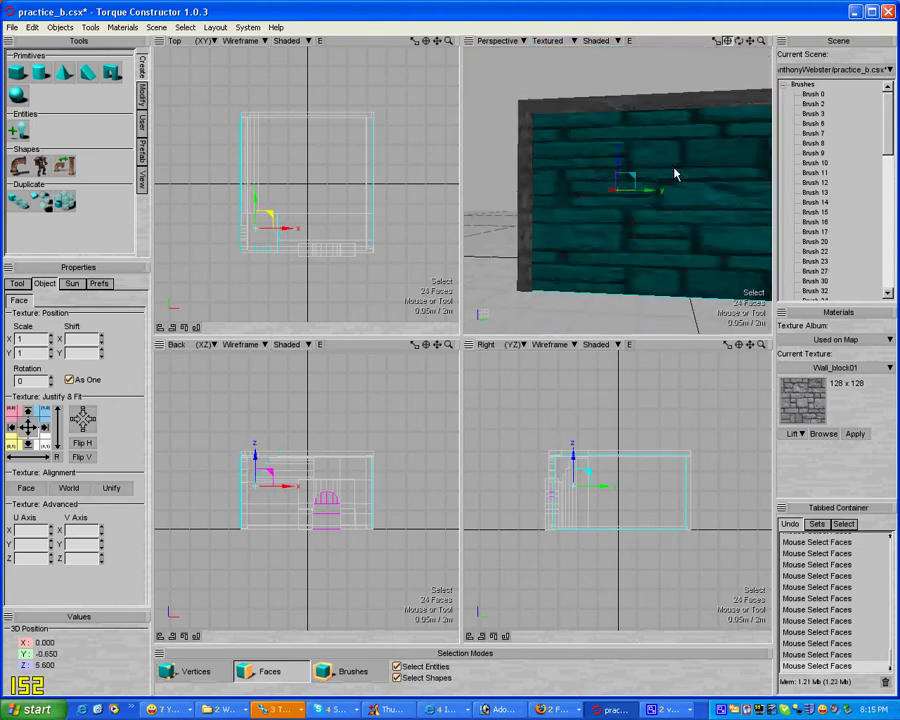
left_click(662, 103, "shift")
left_click(541, 121, "shift")
right_click_drag(520, 131, 544, 169)
left_click(575, 125, "shift")
left_click(541, 208, "shift")
left_click(541, 246, "shift")
left_click(547, 258, "shift")
right_click_drag(545, 266, 566, 260)
left_click(553, 278, "shift")
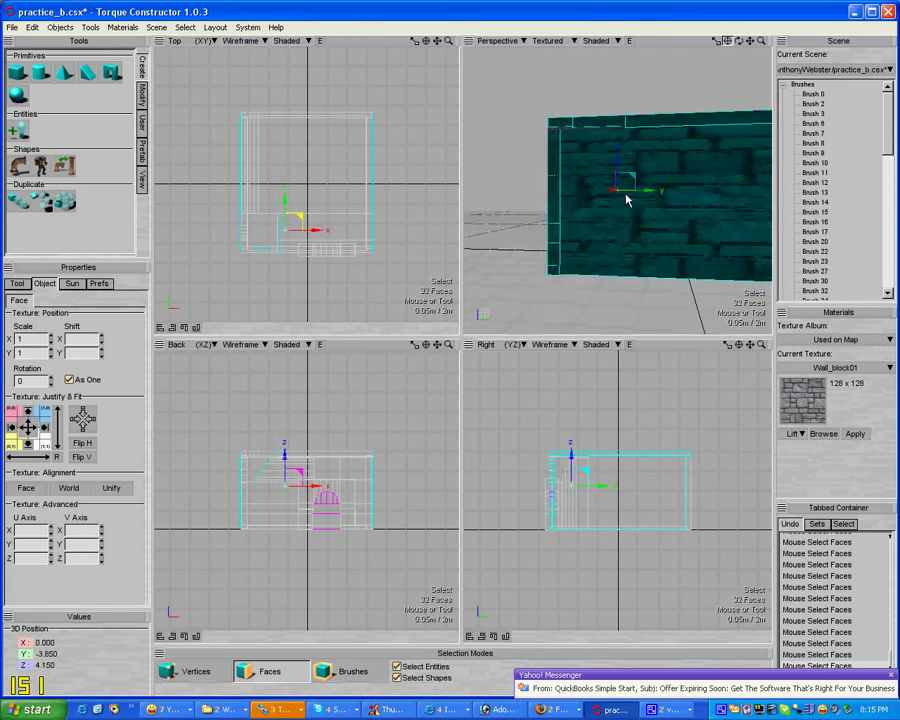
Add the faces still missing near the opposite side wall's upper front corner and the last side-facing face to the selection.
right_click_drag(626, 200, 625, 195)
left_click(571, 100, "ctrl")
right_click_drag(571, 100, 541, 106)
left_click(546, 97, "shift")
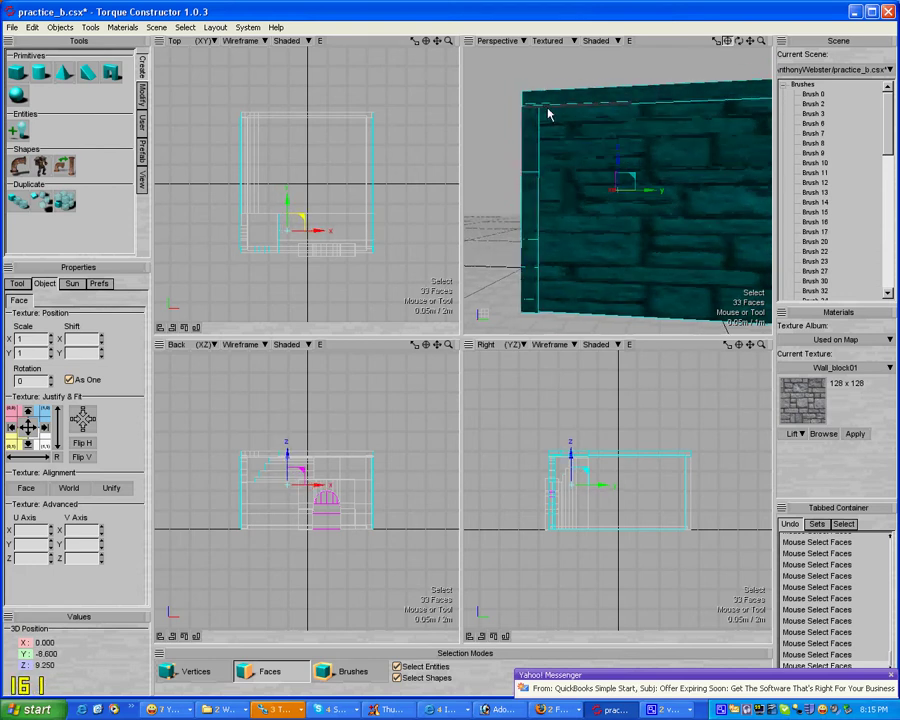
right_click_drag(629, 163, 717, 202)
left_click(707, 190, "shift")
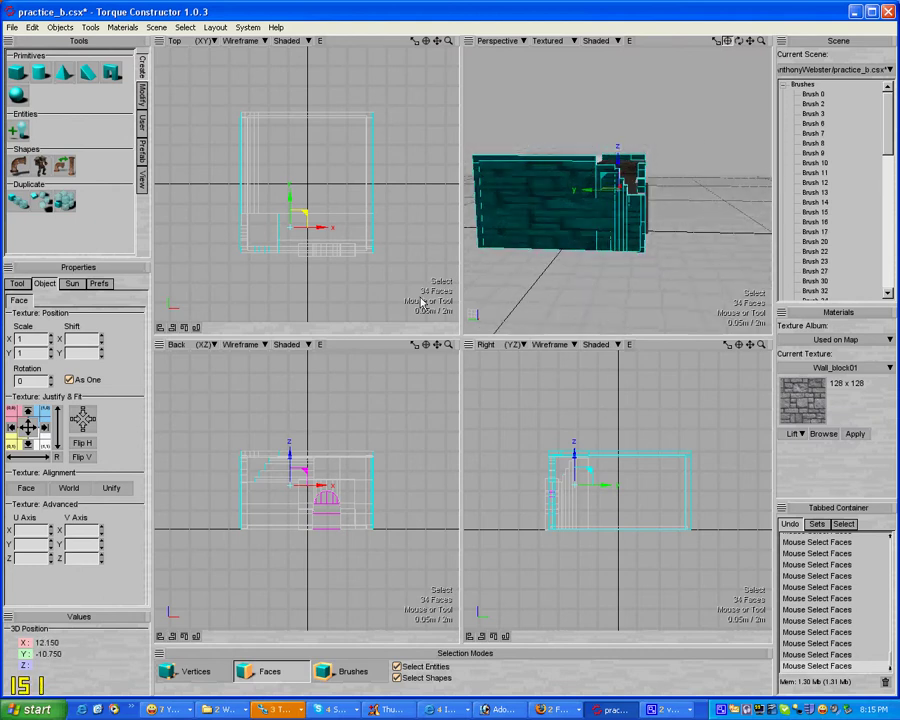
Unify the texture across all selected side-facing faces and set its scale to 0.5 in X and Y.
left_click(115, 487)
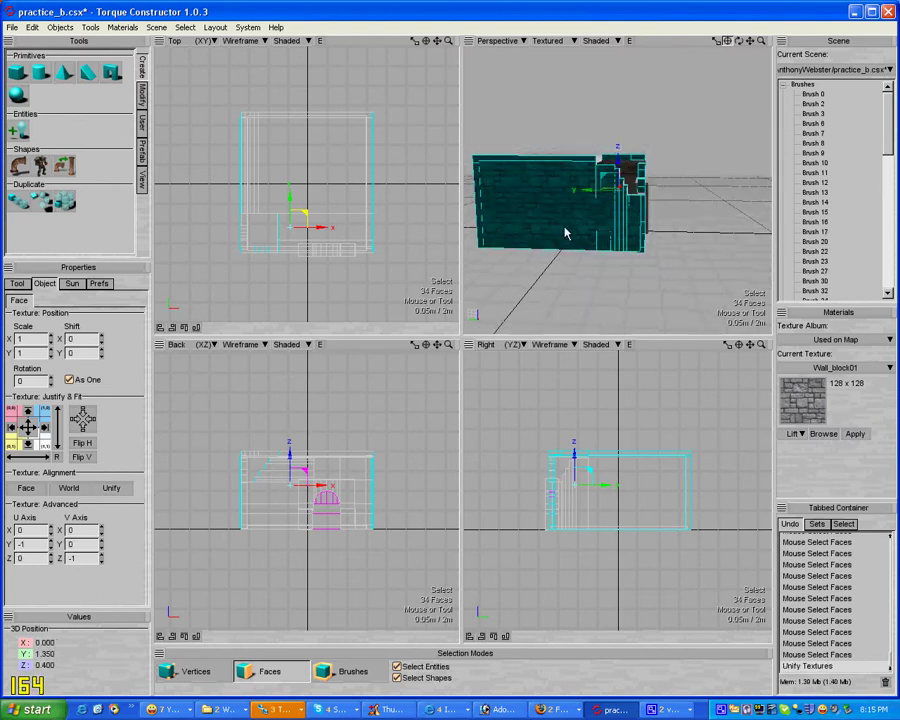
double_click(20, 353)
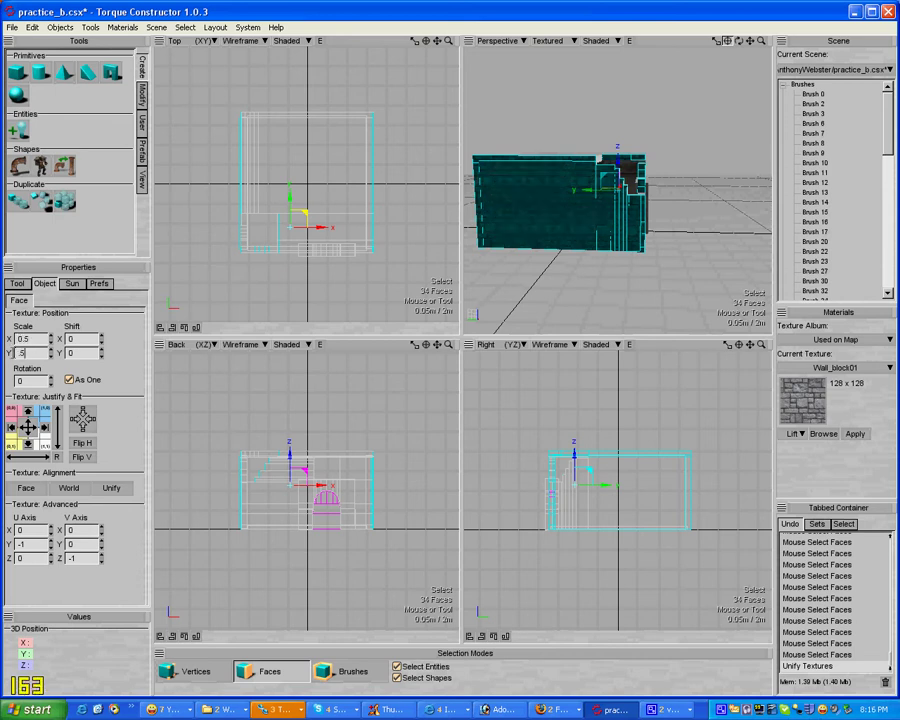
Add the side-facing faces on the near side of the door surround to the selection.
right_click_drag(560, 300, 640, 237)
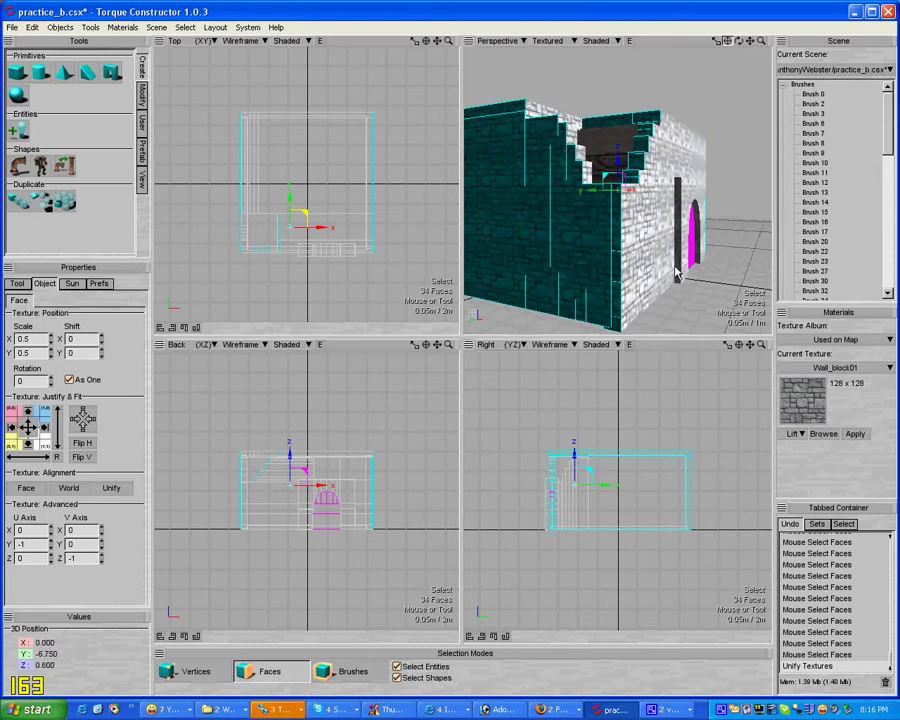
left_click(680, 258, "shift")
left_click(681, 228, "shift")
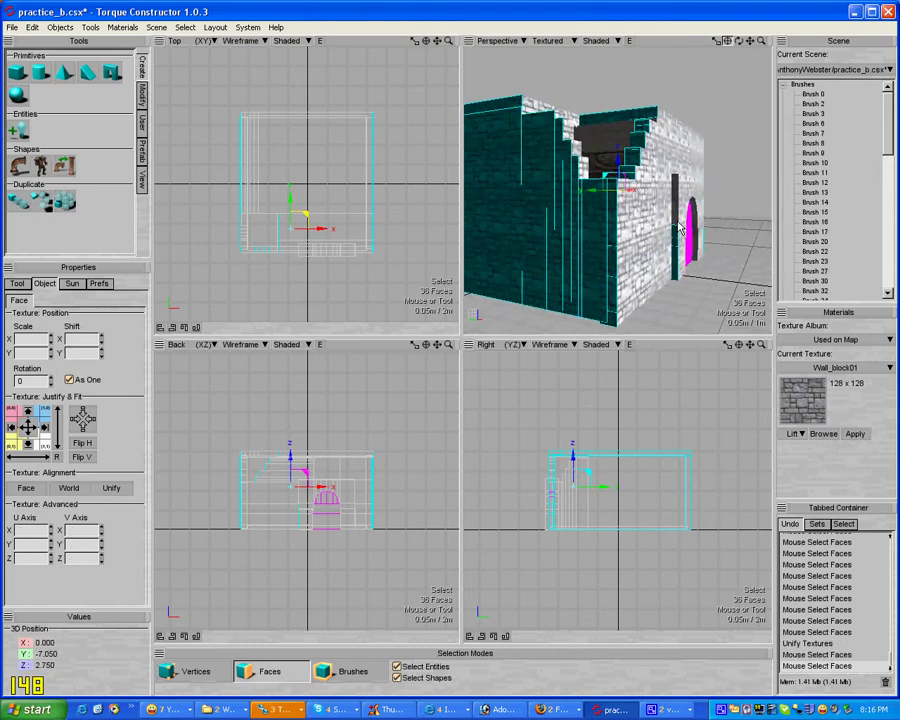
left_click(676, 221, "shift")
scroll(710, 248, "up", 2)
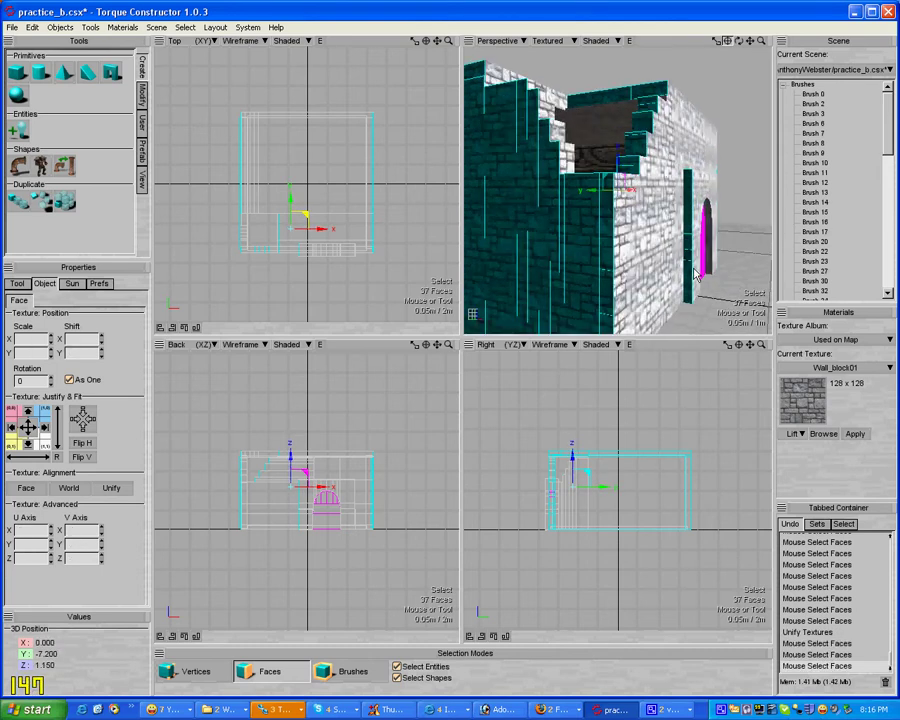
scroll(722, 258, "up", 5)
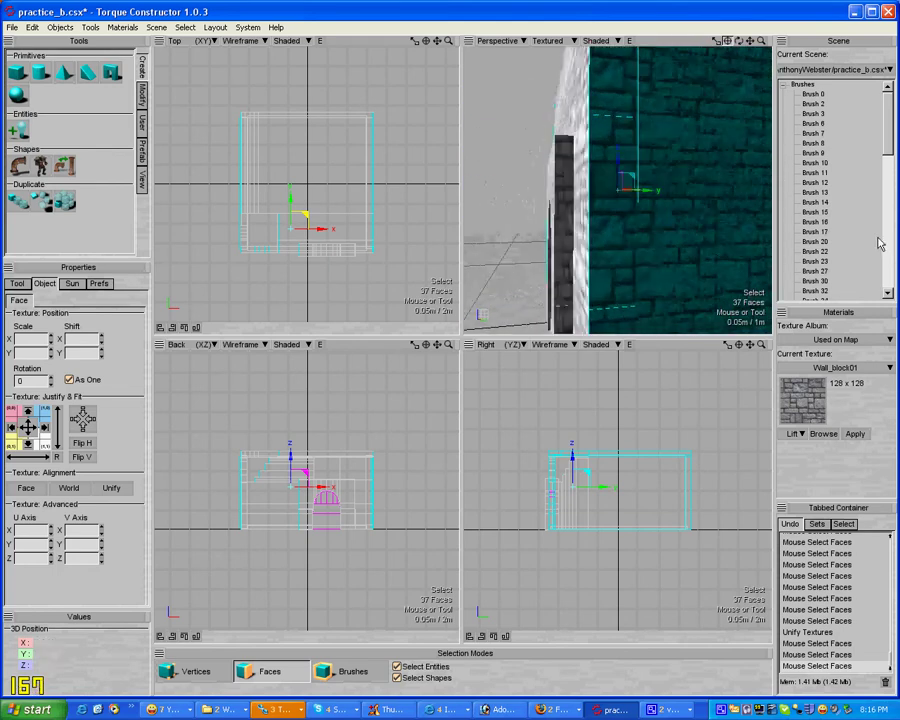
Add the door surround's faces on the opposite side, upper and lower, to the selection.
left_click(565, 156, "shift")
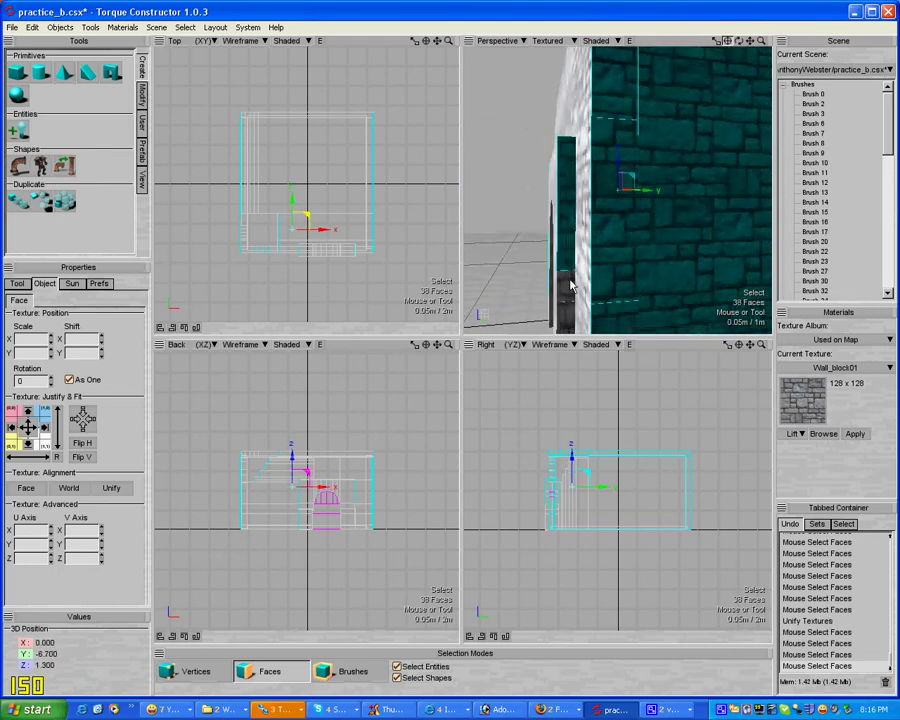
scroll(573, 292, "down", 5)
scroll(590, 250, "up", 3)
left_click(614, 240, "shift")
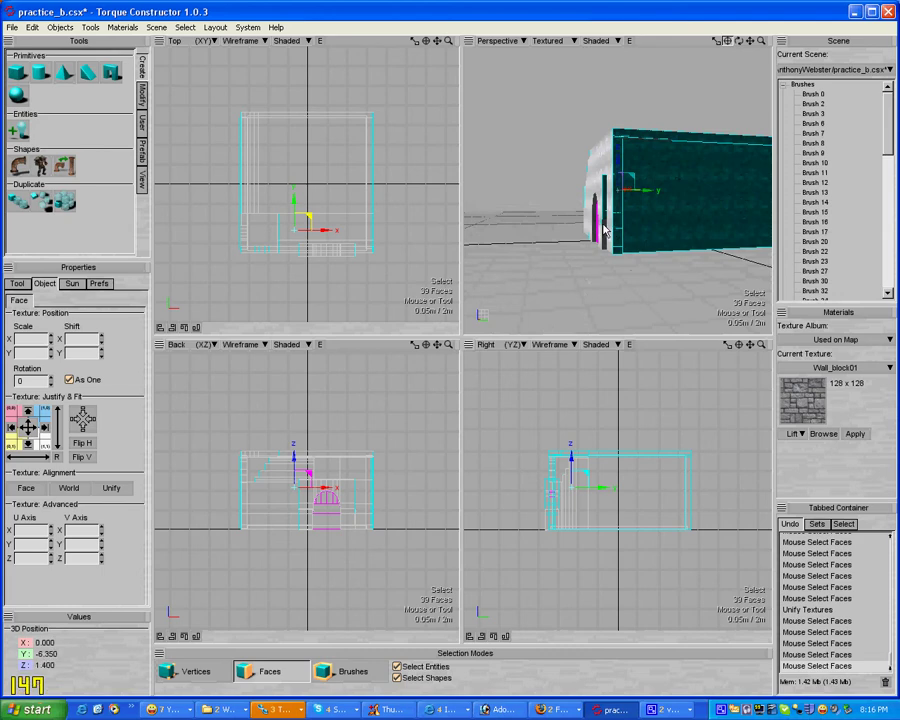
scroll(598, 258, "up", 3)
left_click(597, 267, "shift")
scroll(577, 271, "down", 3)
right_click_drag(577, 271, 575, 267)
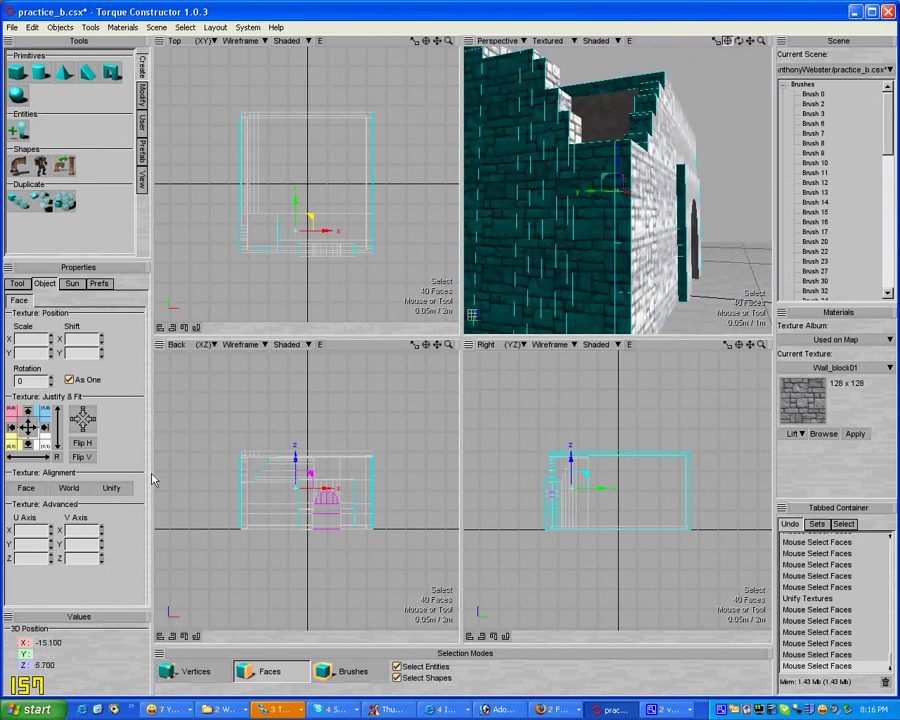
Unify the texture across the side-facing faces including the door surround and set its scale to 0.5 in X and Y.
left_click(113, 488)
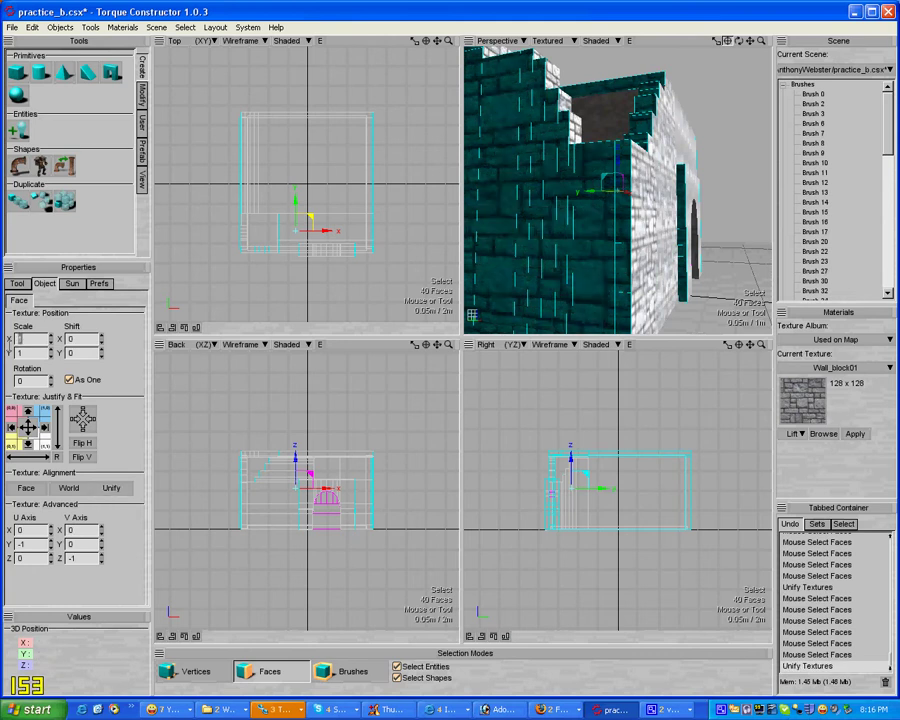
type(".5")
left_click(20, 353)
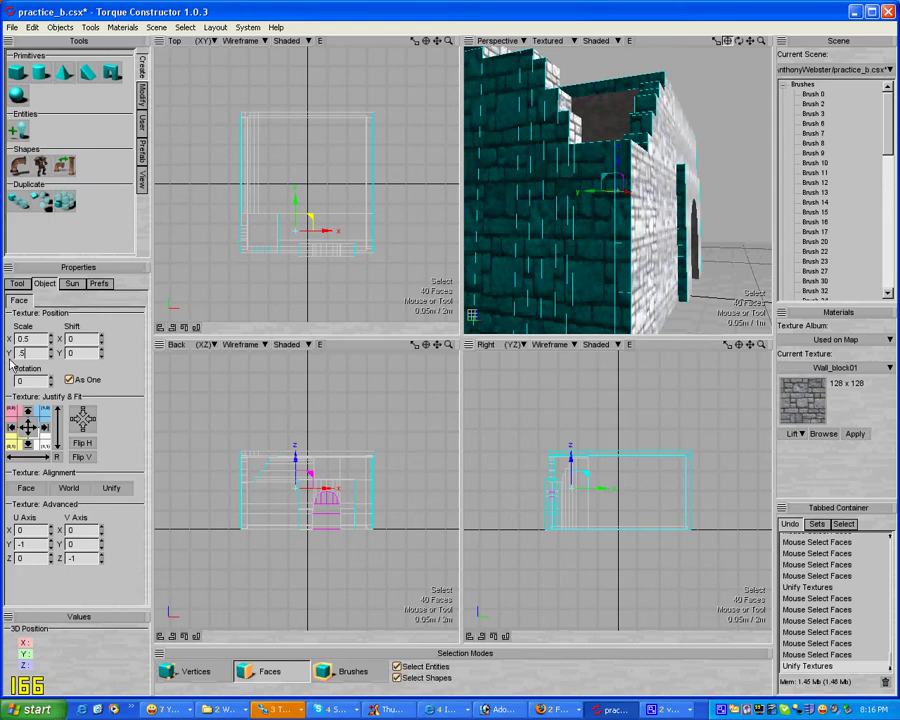
type(".5")
key("Return")
Select only the large rear face of the roof.
right_click_drag(583, 205, 584, 199)
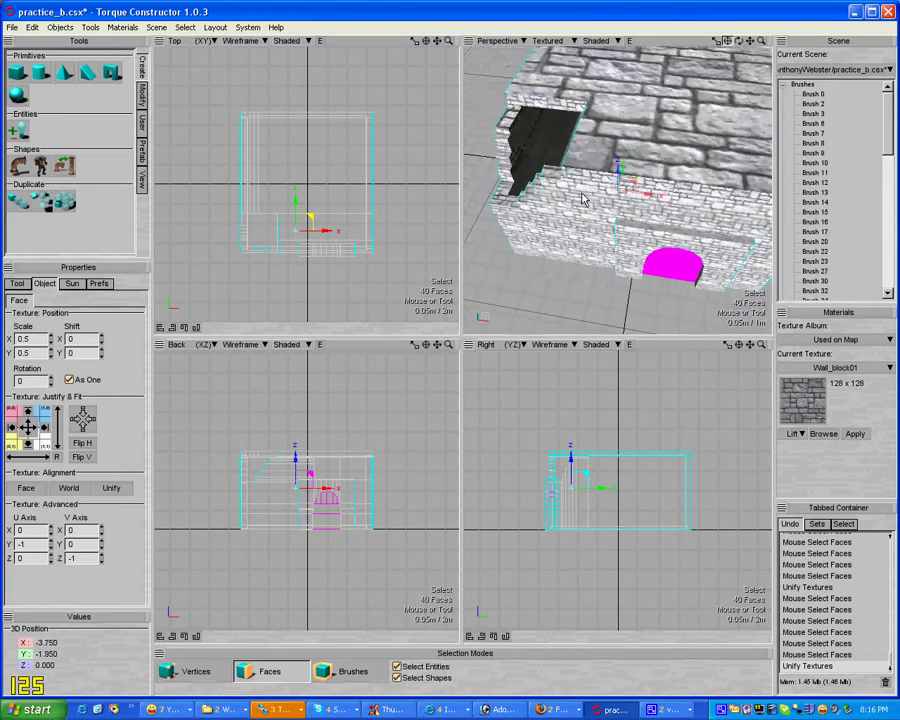
scroll(610, 170, "down", 3)
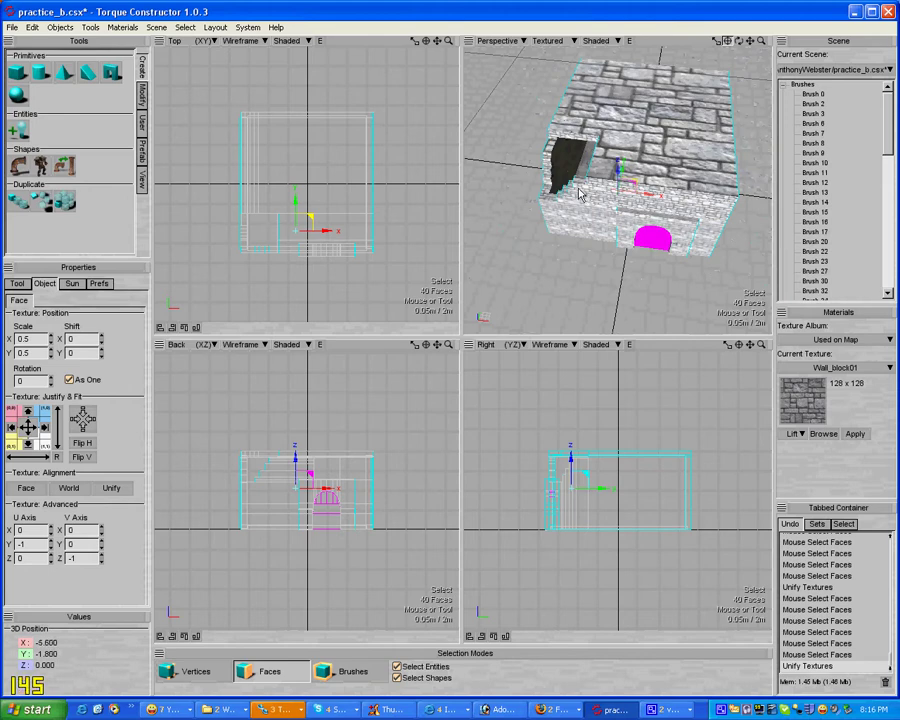
left_click(645, 137)
right_click_drag(592, 243, 548, 243)
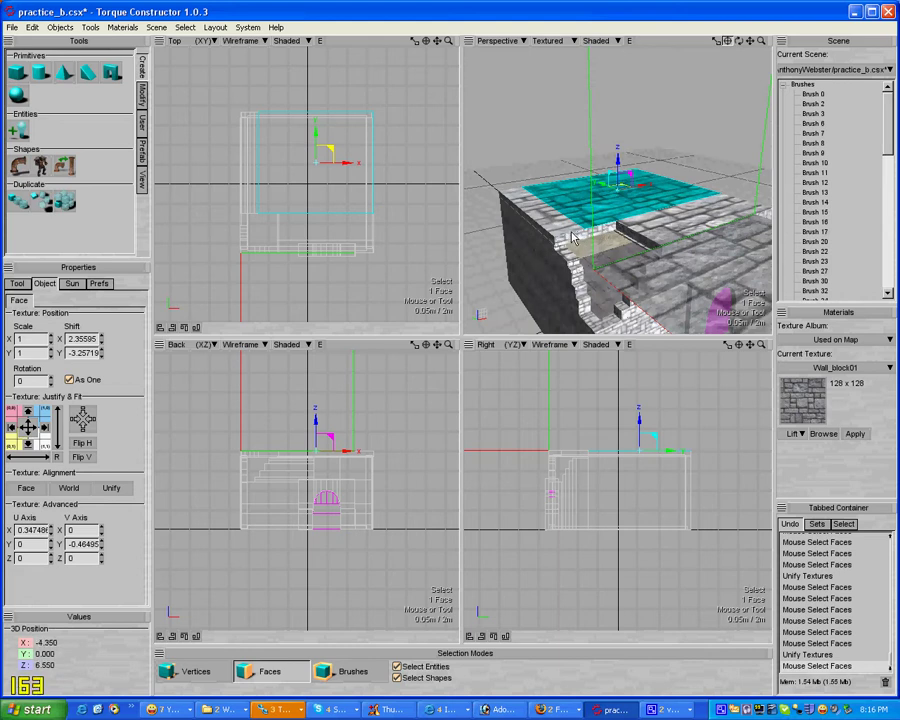
Add the narrow roof strips along the side edge and the roof faces at the front to the selection.
left_click(567, 215, "shift")
right_click_drag(567, 215, 598, 250)
left_click(588, 204, "shift")
left_click(614, 201, "shift")
left_click(598, 250, "shift")
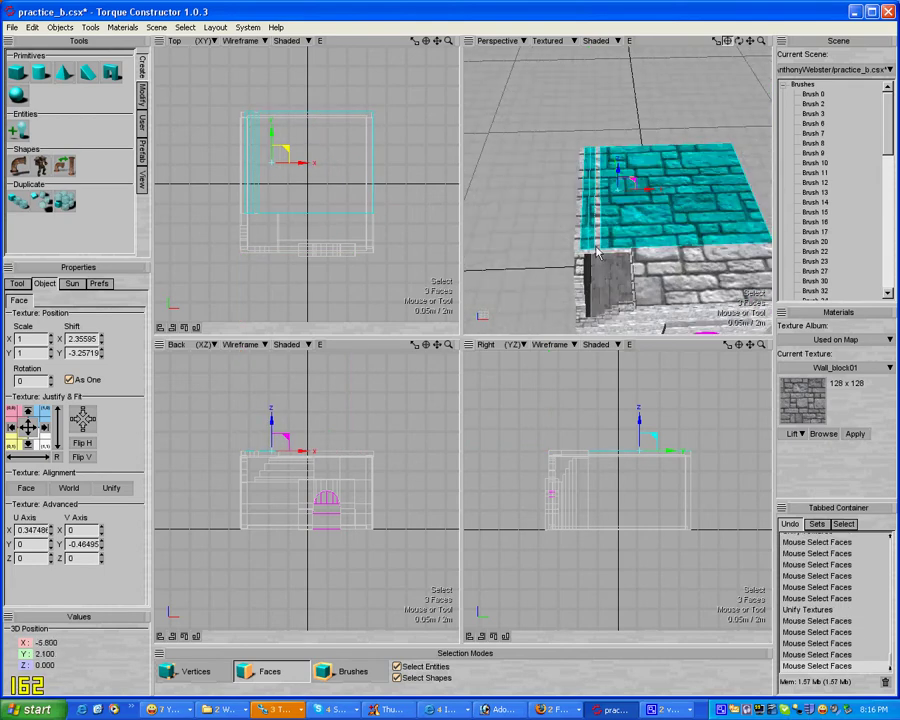
left_click(598, 245, "shift")
left_click(588, 249, "shift")
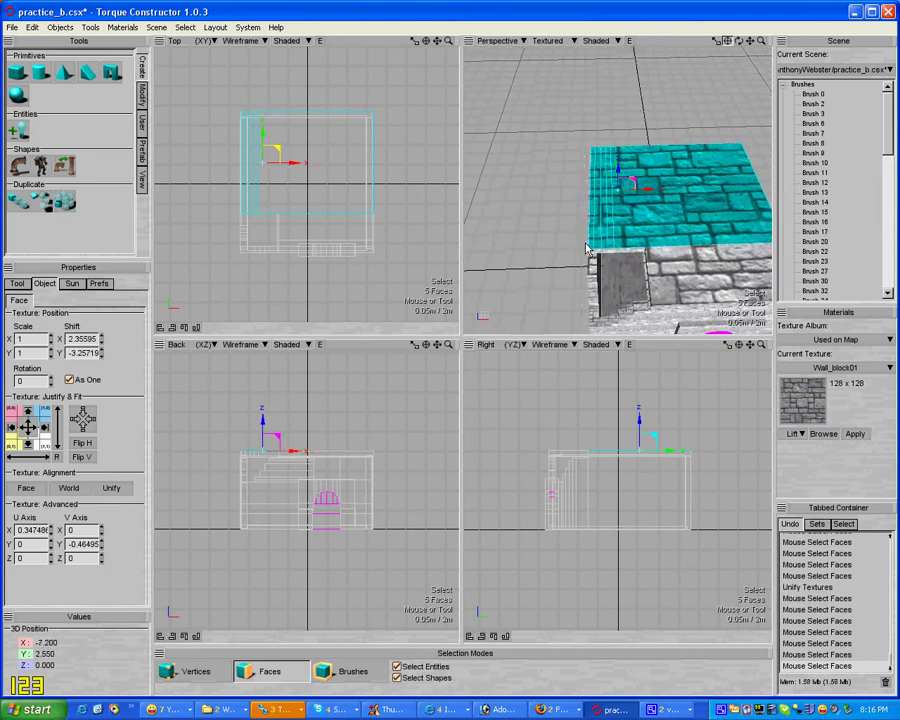
left_click(684, 292, "shift")
left_click(656, 265, "shift")
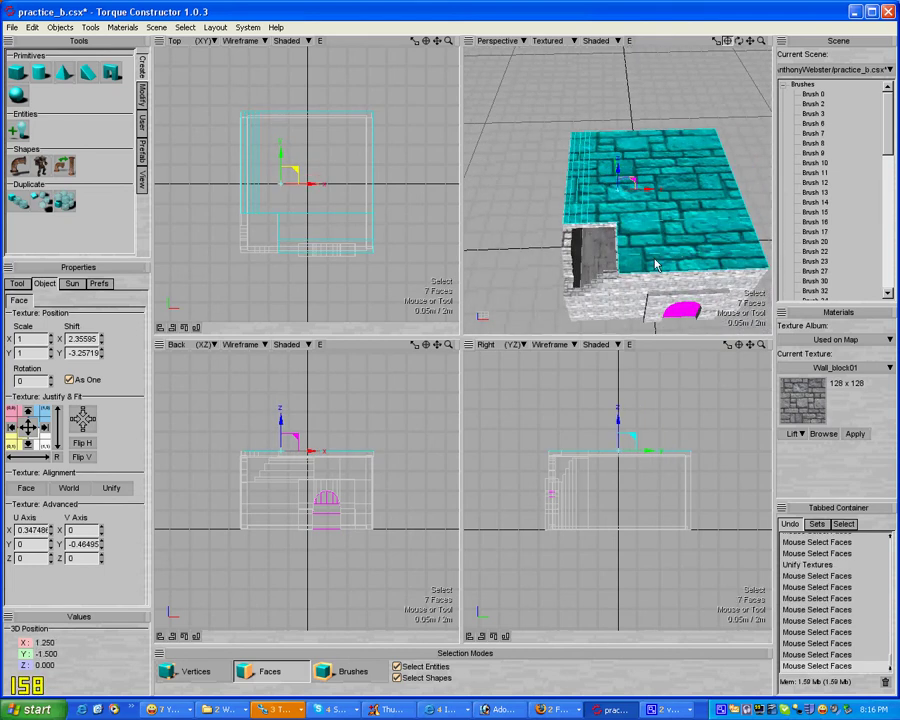
Add the floor's underside and the bottom faces of the front and side walls to the selection.
right_click_drag(688, 229, 537, 178)
left_click(656, 225, "shift")
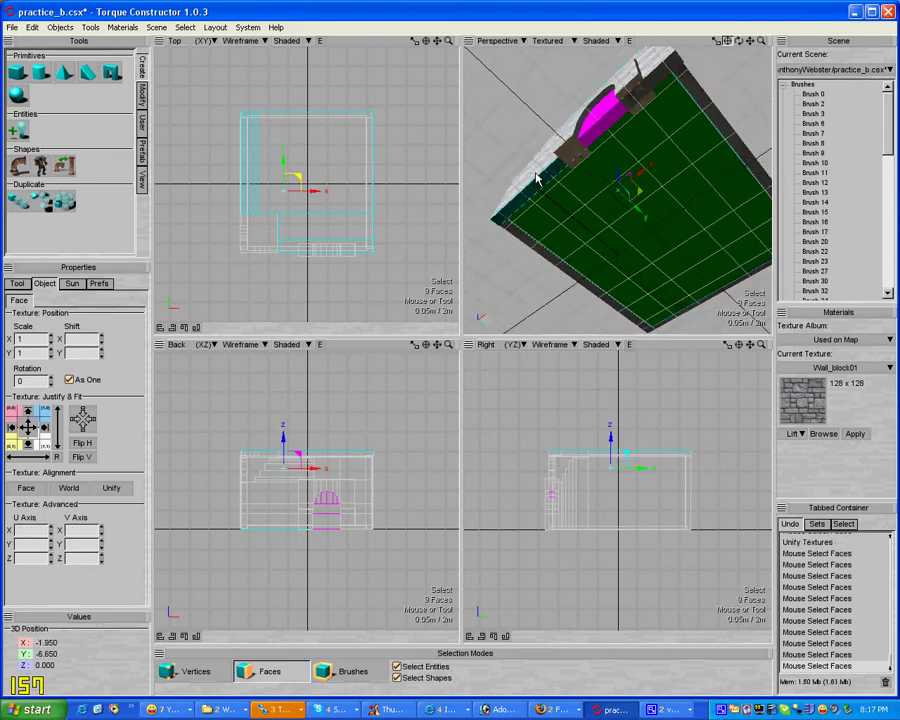
left_click(524, 241, "shift")
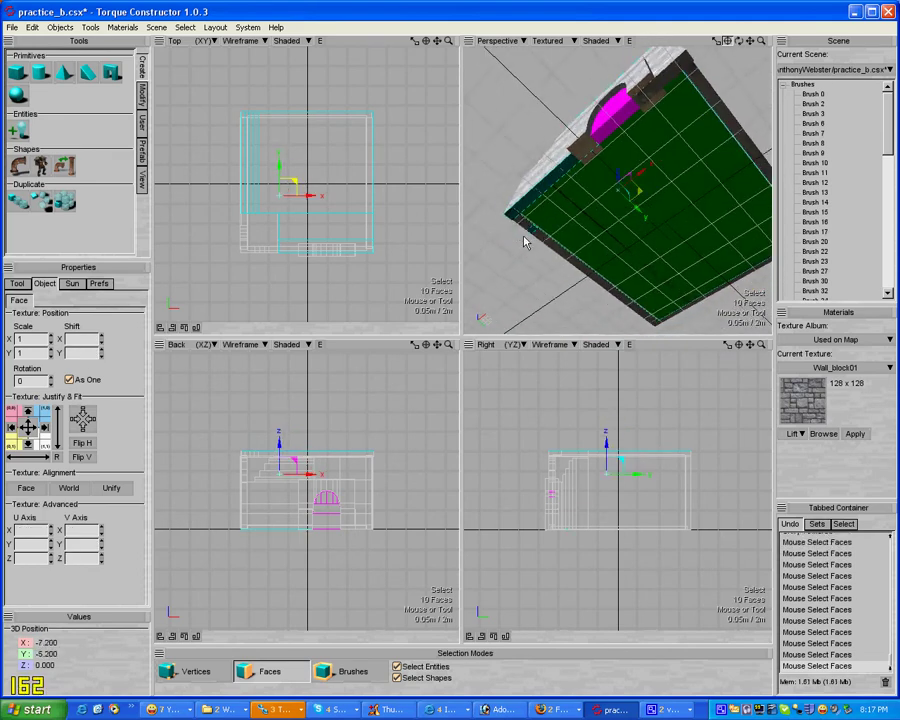
left_click(662, 87, "shift")
left_click(711, 273, "shift")
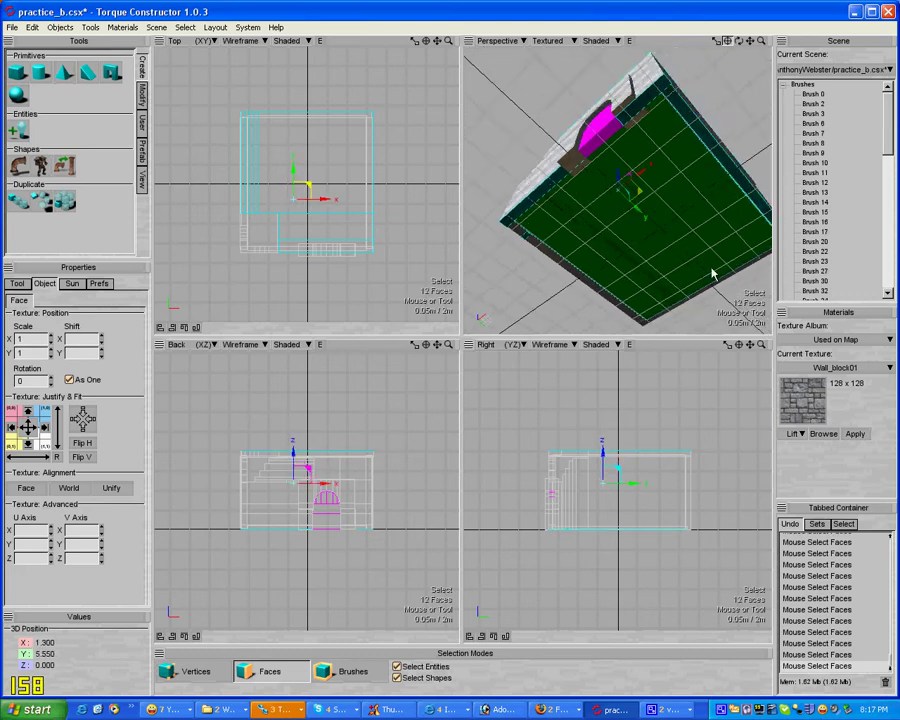
left_click(600, 295, "shift")
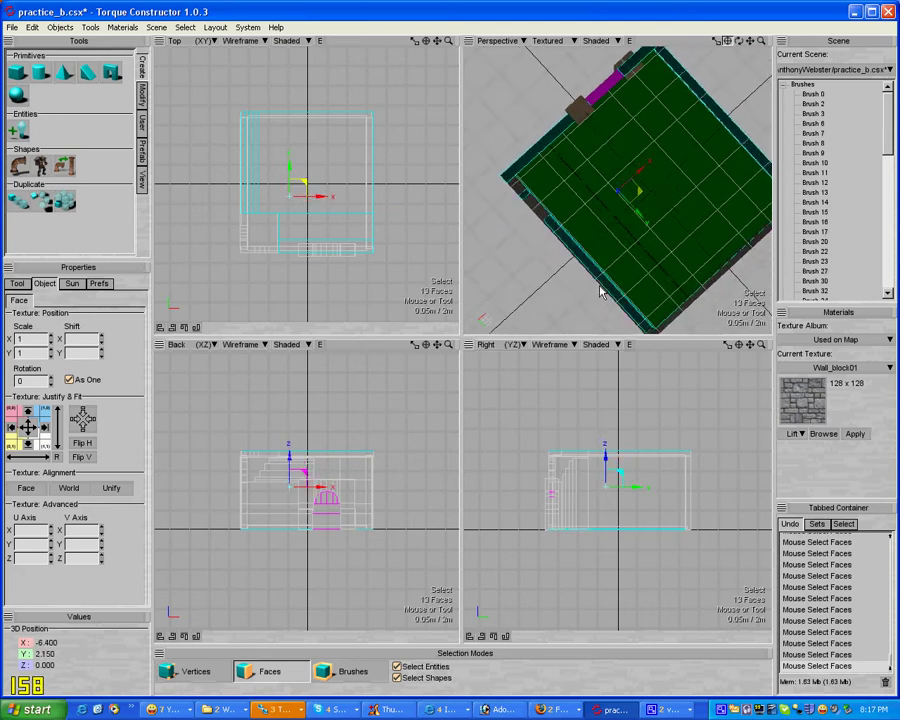
Add small bottom faces of the side wall near the broken corner and apply the Wall_block01 texture to the selection.
left_click(540, 215, "shift")
left_click(534, 196, "shift")
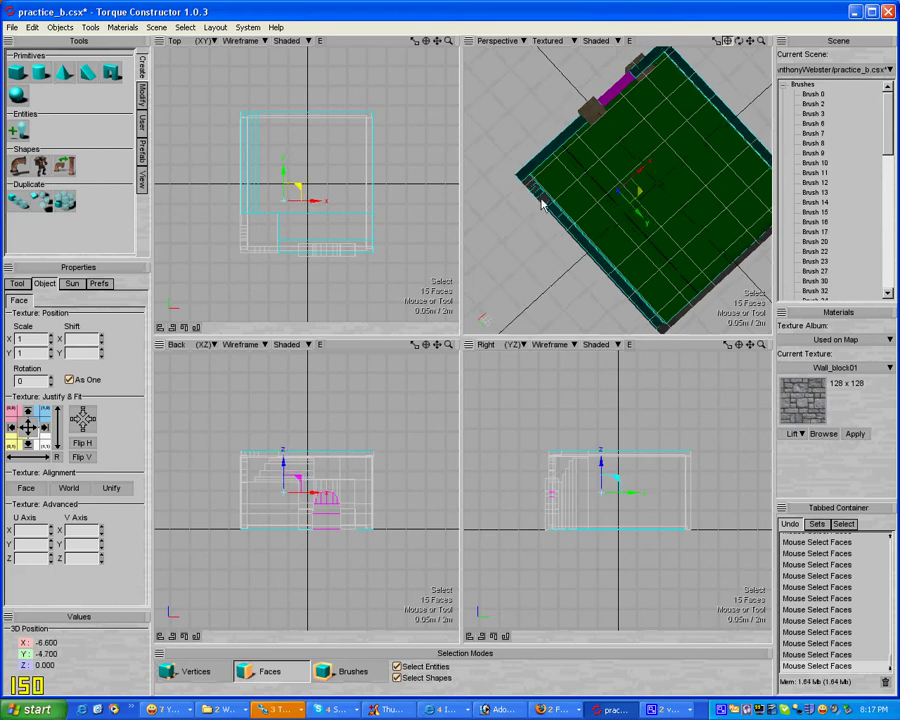
left_click(545, 205, "shift")
left_click(540, 200, "shift")
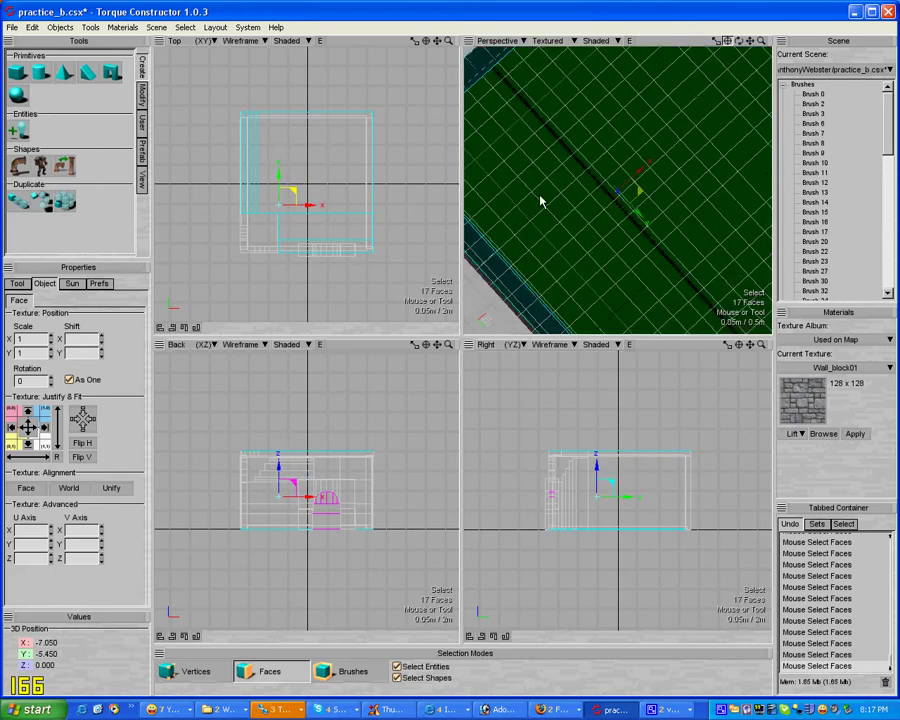
left_click(855, 434)
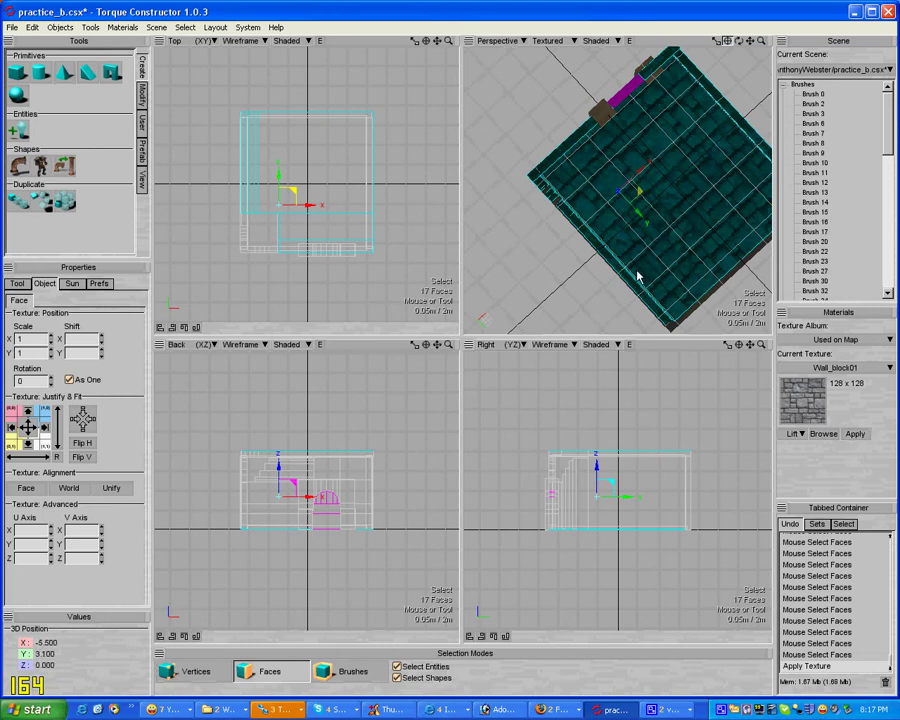
Add the remaining bottom faces of the walls and door surround to the selection and apply the Wall_block01 texture.
left_click(556, 207, "shift")
left_click(550, 196, "shift")
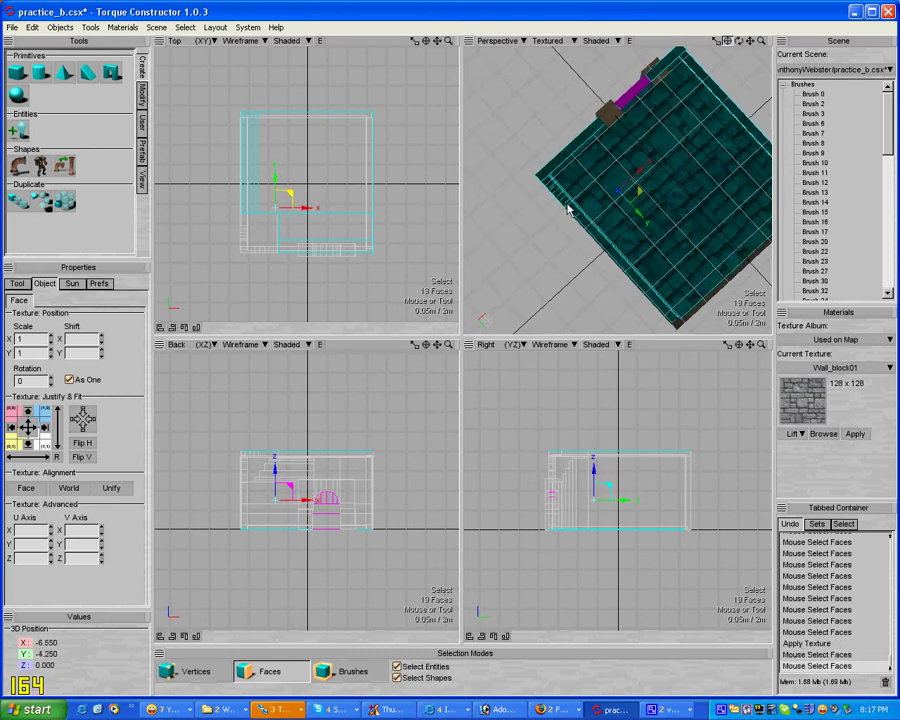
left_click(684, 324, "shift")
middle_click_drag(685, 321, 713, 277)
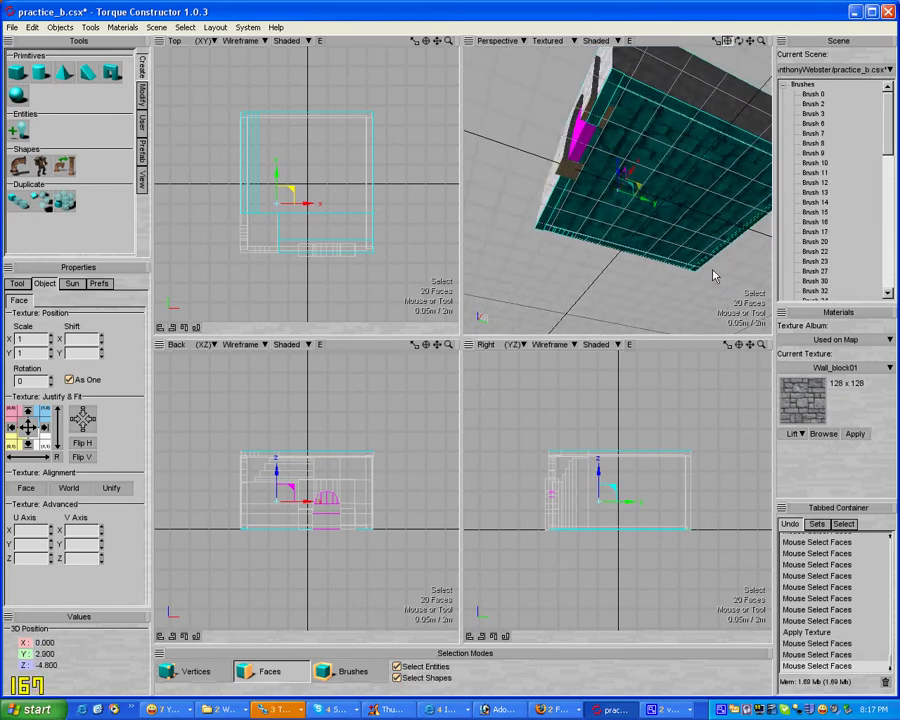
left_click(580, 174, "shift")
left_click(855, 435)
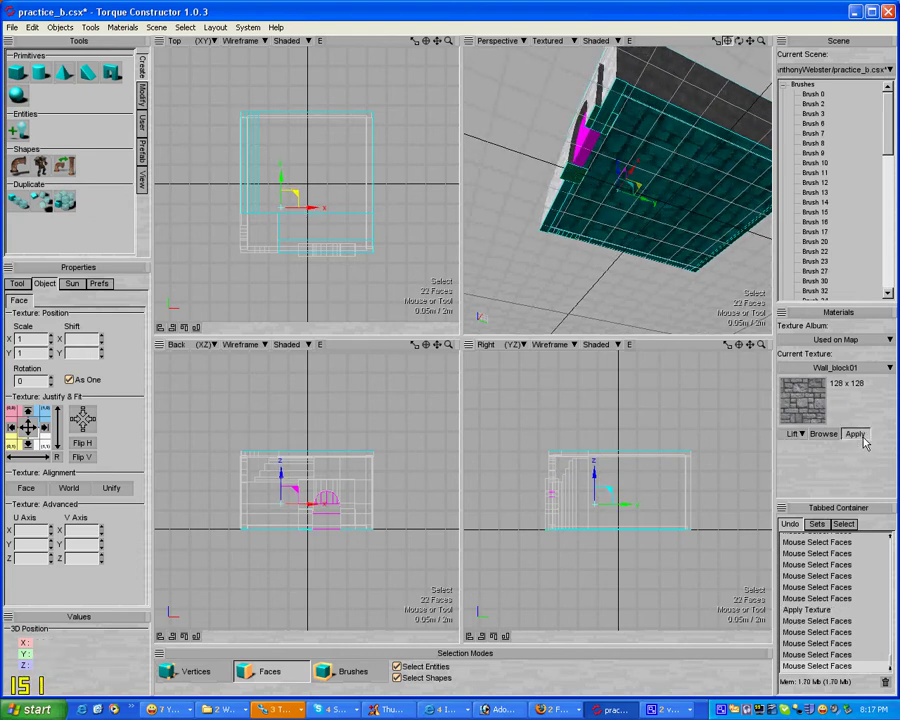
Unify the texture across the selected roof and underside faces and set its scale to 0.5 in X and Y.
middle_click_drag(690, 205, 675, 205)
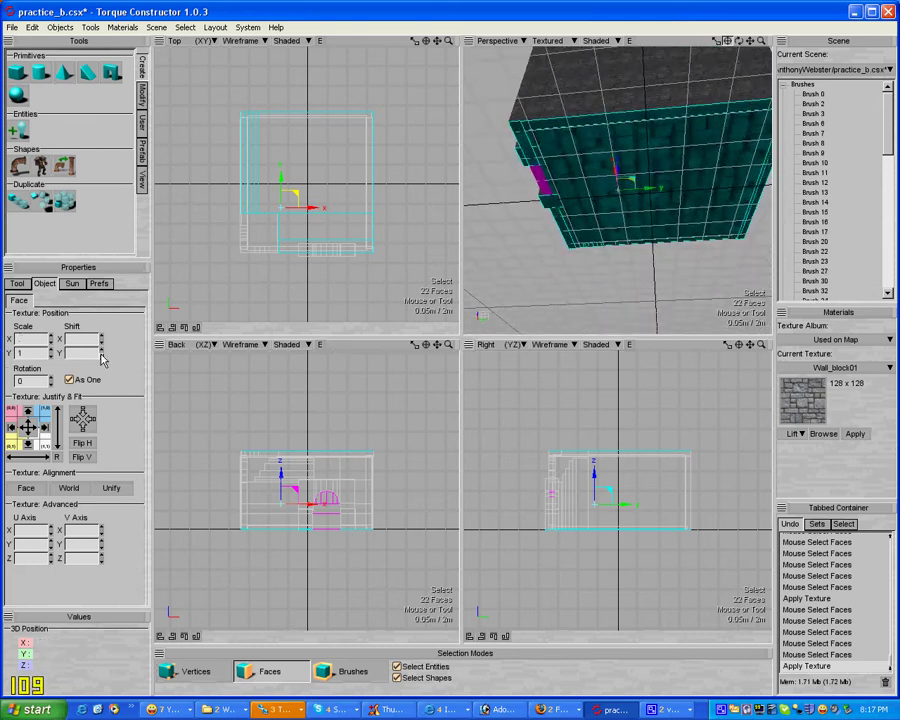
left_click(22, 352)
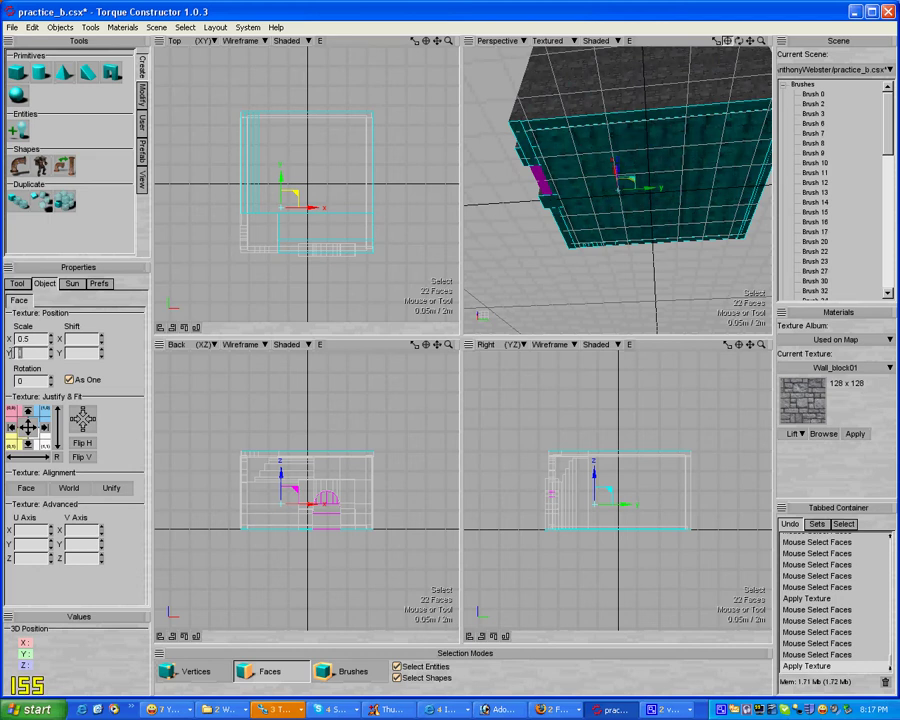
middle_click_drag(562, 137, 562, 141)
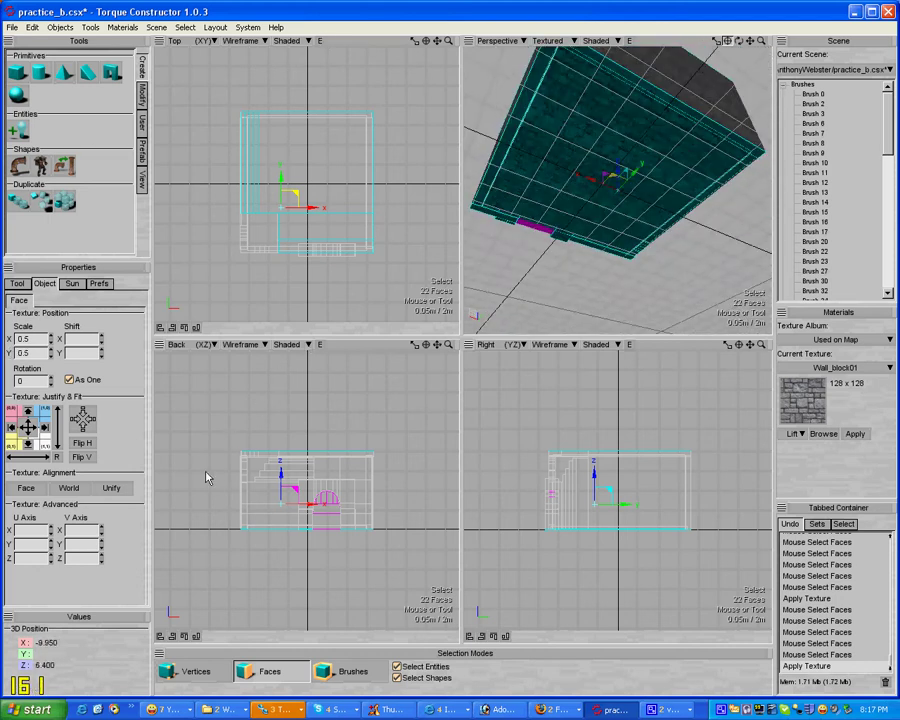
left_click(120, 489)
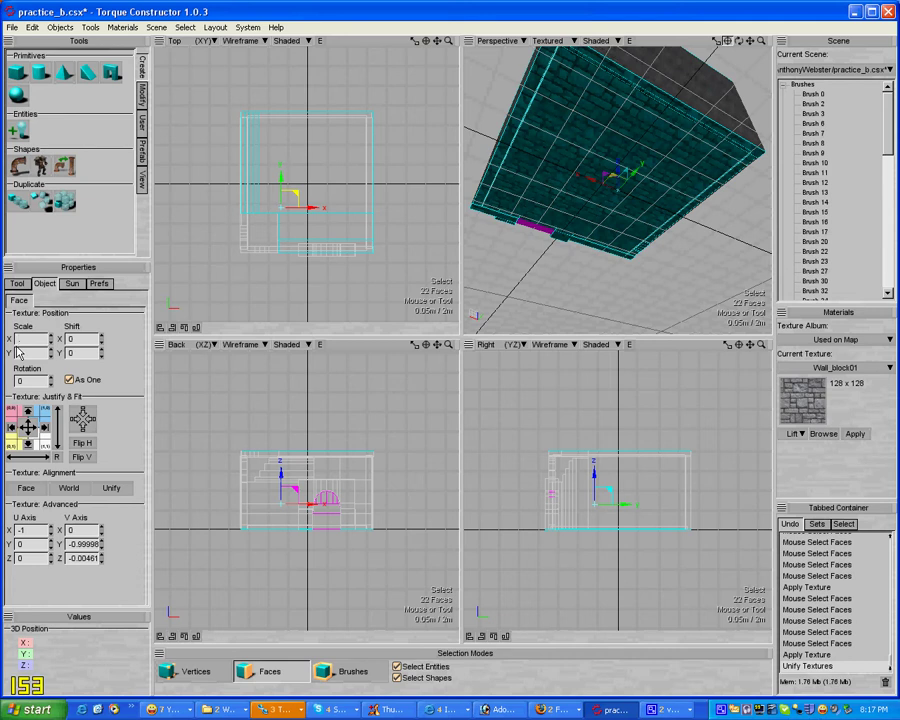
key("Tab")
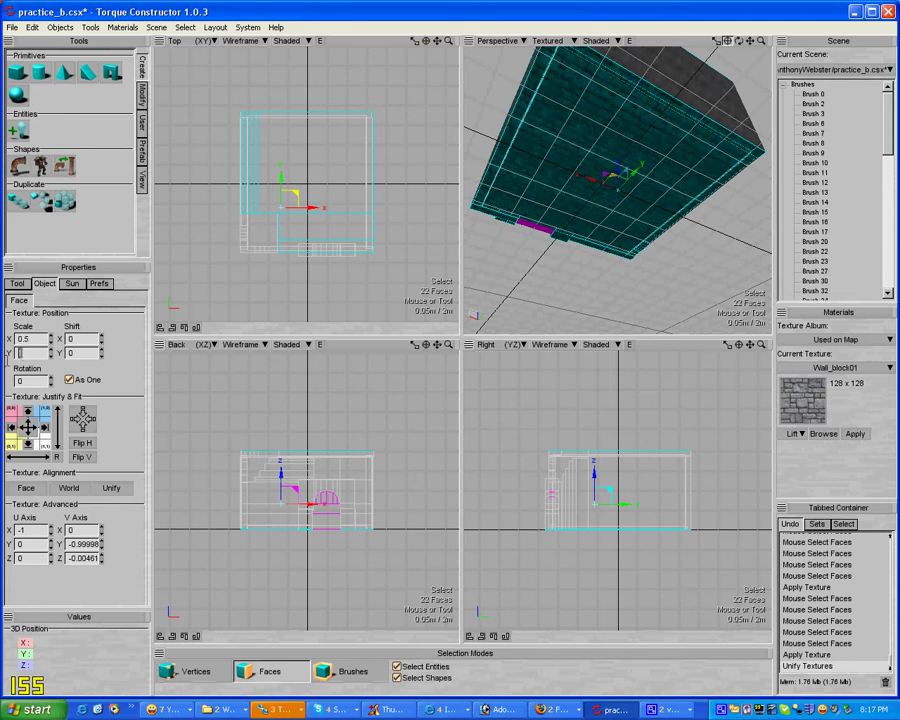
key("Return")
Save the scene under the new name practice_b2.csx.
right_click_drag(653, 145, 658, 150)
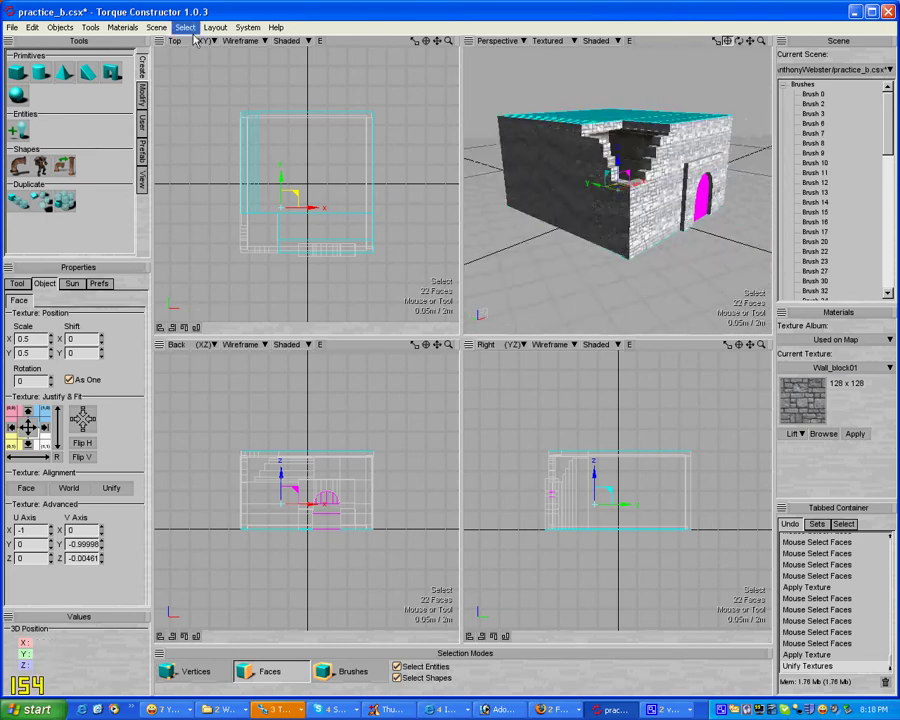
left_click(13, 27)
left_click(40, 157)
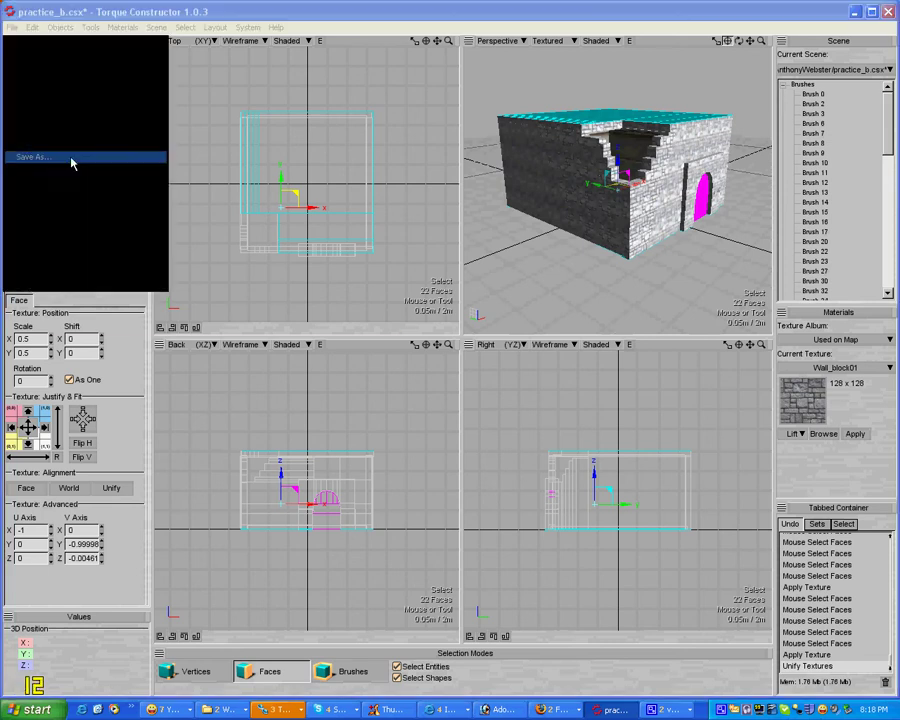
left_click(127, 116)
left_click(175, 294)
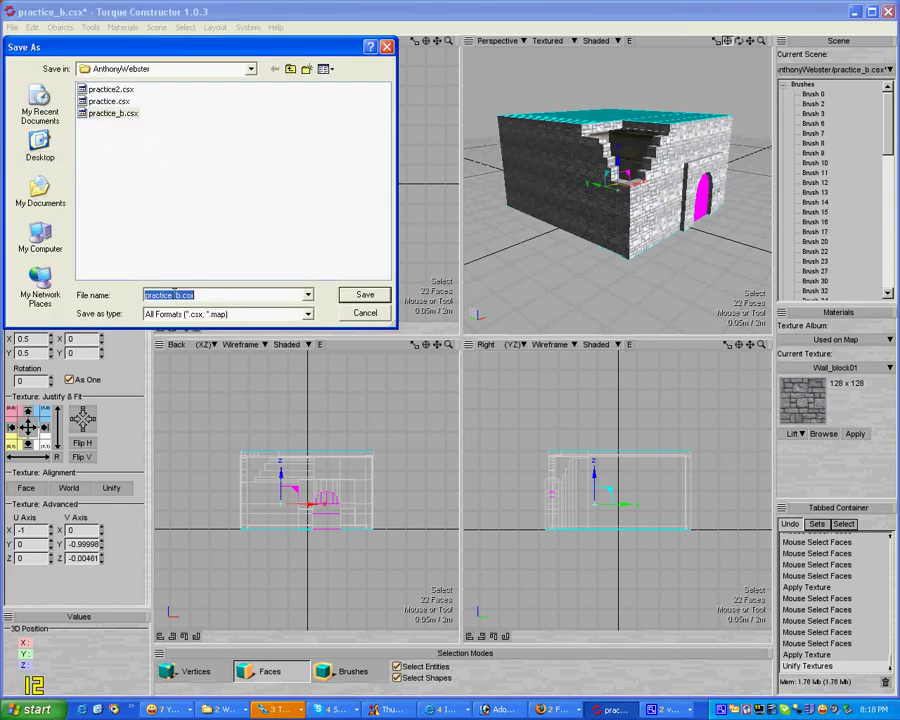
left_click(170, 295)
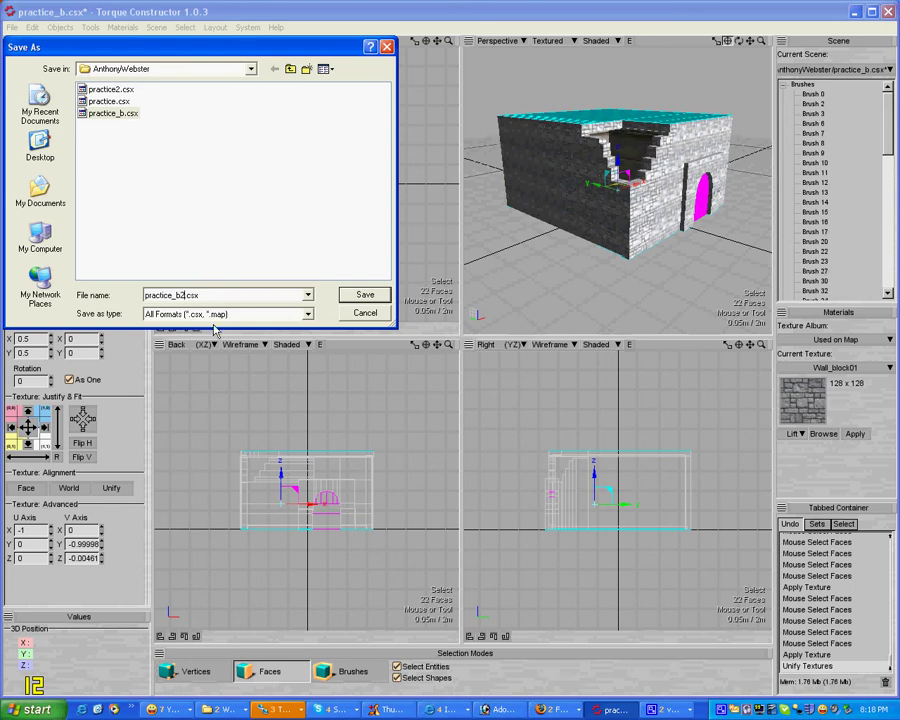
left_click(366, 295)
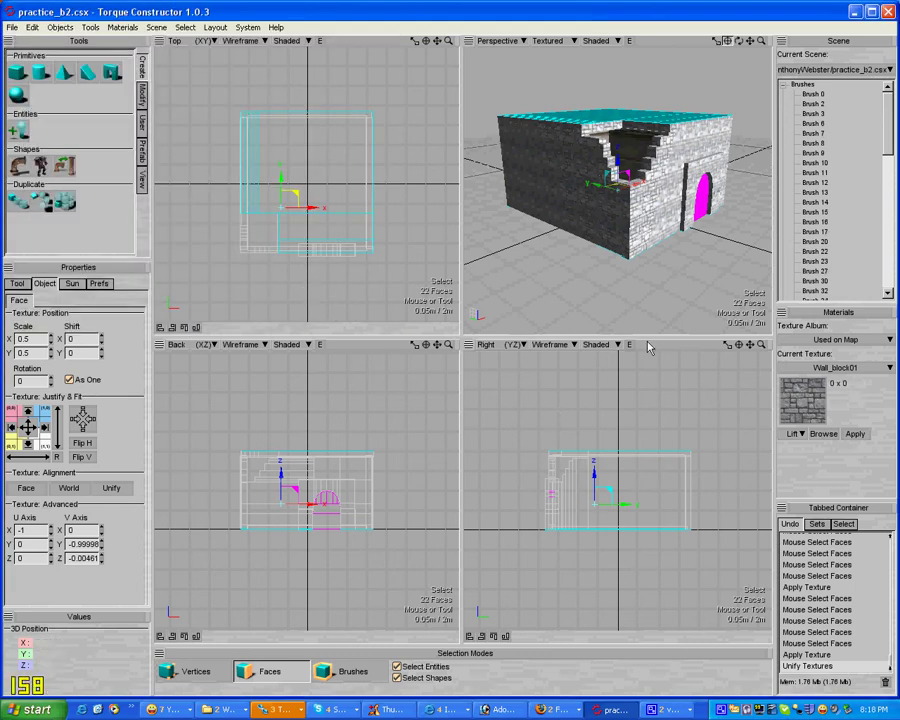
left_click(724, 714)
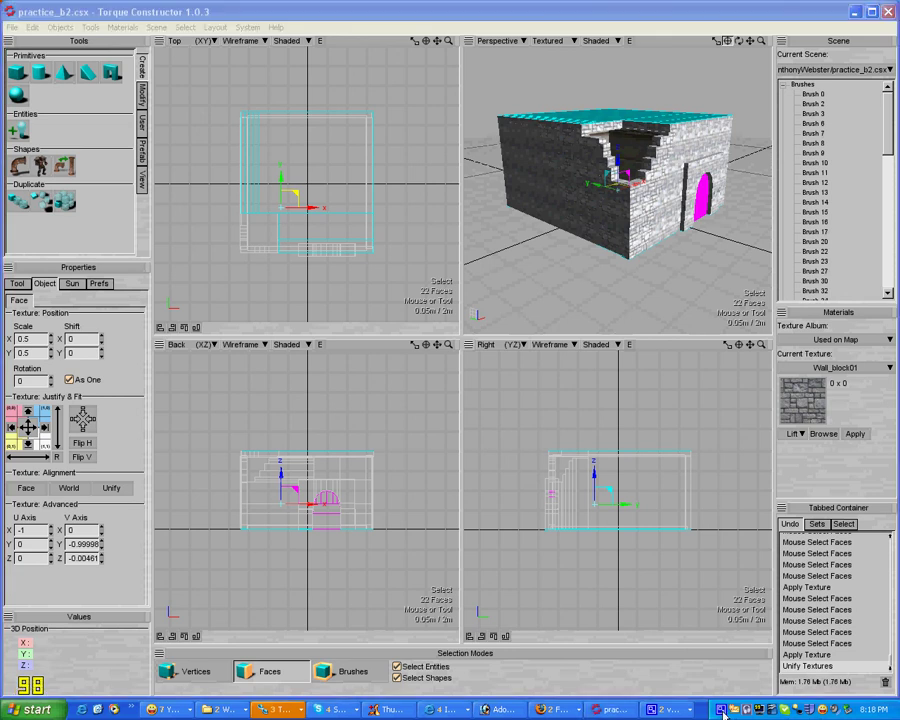
right_click(724, 714)
left_click(660, 688)
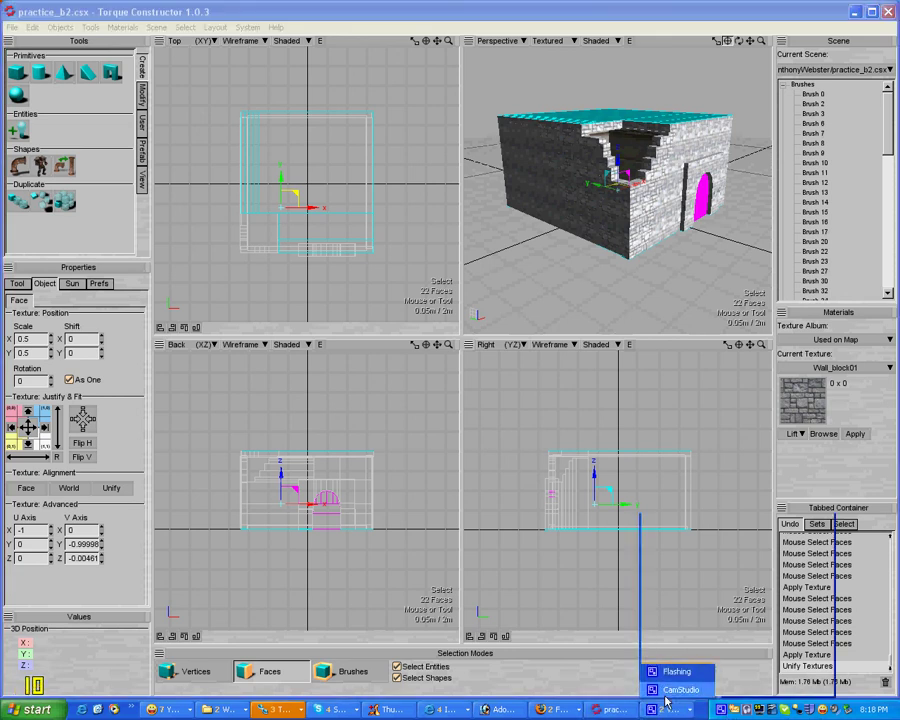